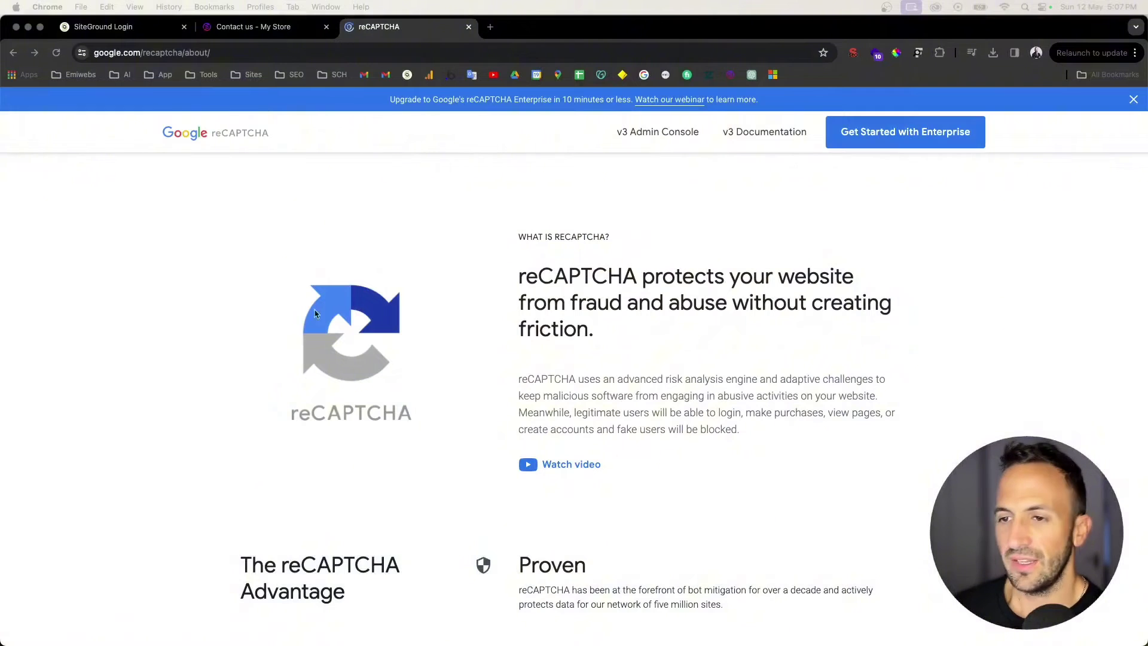
- Scroll through the Google reCAPTCHA about page, then return to the store's Contact Us page
{"action": "scroll", "coordinate": [536, 330], "scroll_direction": "down", "scroll_amount": 2}
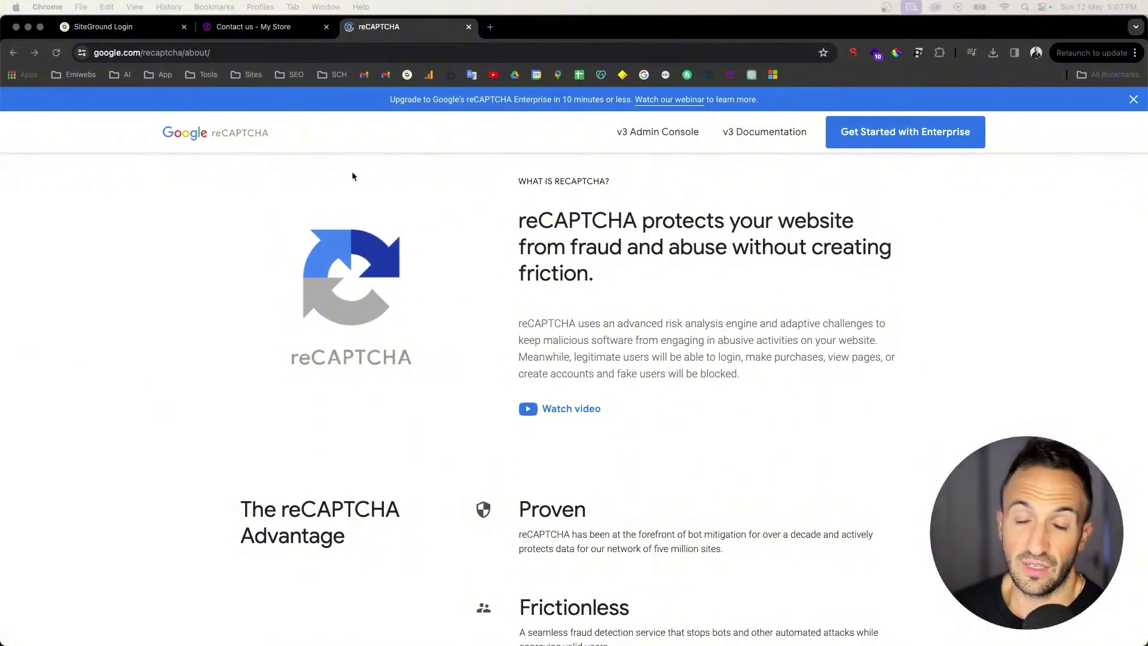
{"action": "scroll", "coordinate": [319, 215], "scroll_direction": "down", "scroll_amount": 3}
{"action": "scroll", "coordinate": [315, 230], "scroll_direction": "up", "scroll_amount": 5}
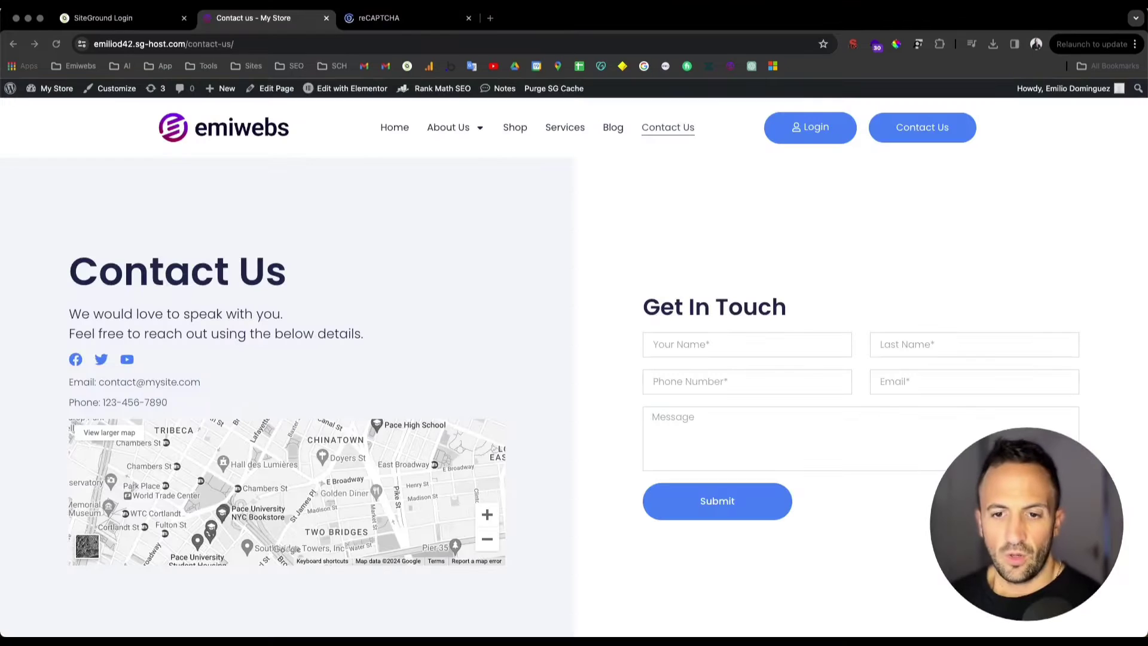
- Go to the WordPress dashboard and open Elementor's Settings page on its General tab
{"action": "scroll", "coordinate": [103, 248], "scroll_direction": "down", "scroll_amount": 2}
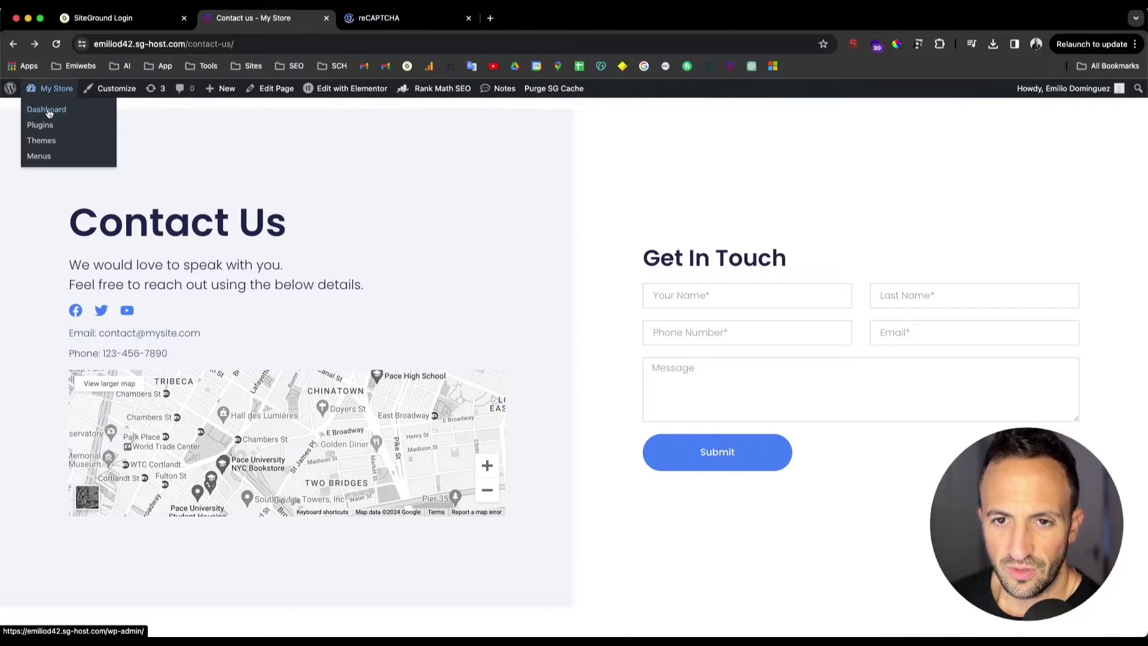
{"action": "left_click", "coordinate": [46, 109]}
{"action": "scroll", "coordinate": [54, 317], "scroll_direction": "down", "scroll_amount": 3}
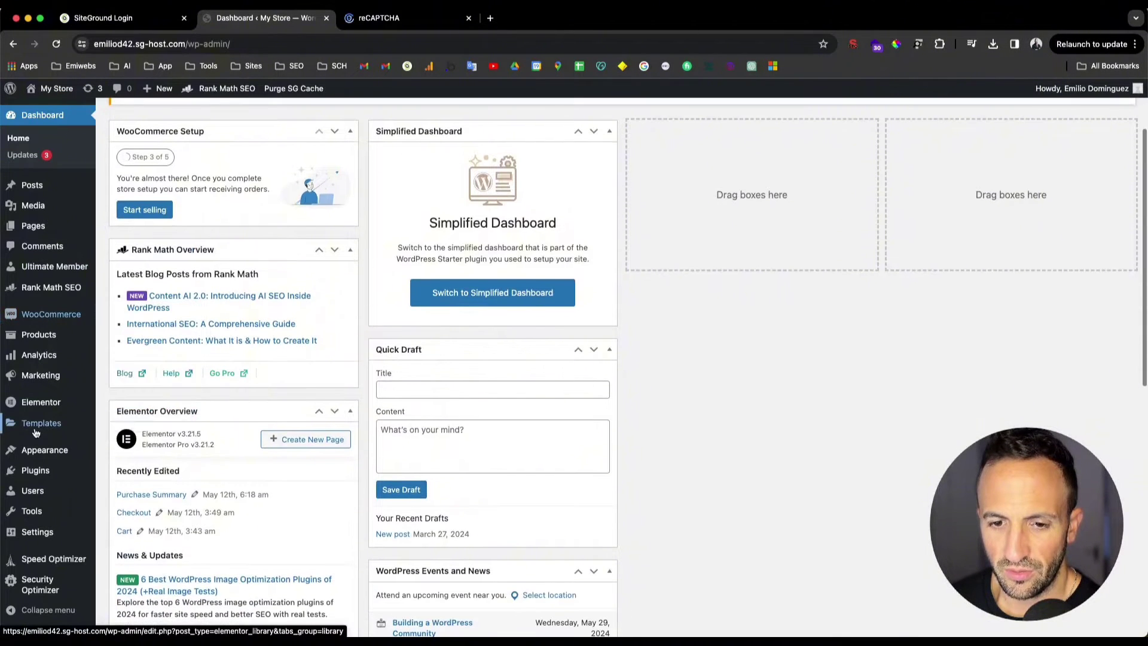
{"action": "mouse_move", "coordinate": [48, 408]}
{"action": "scroll", "coordinate": [48, 408], "scroll_direction": "up", "scroll_amount": 5}
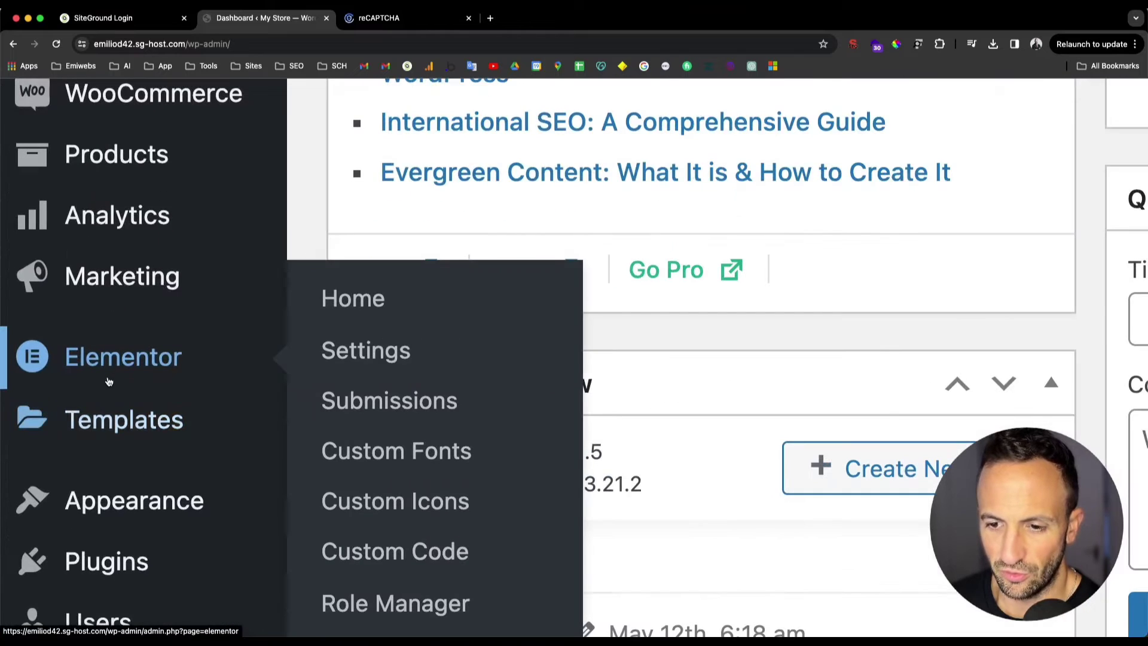
{"action": "left_click", "coordinate": [395, 361]}
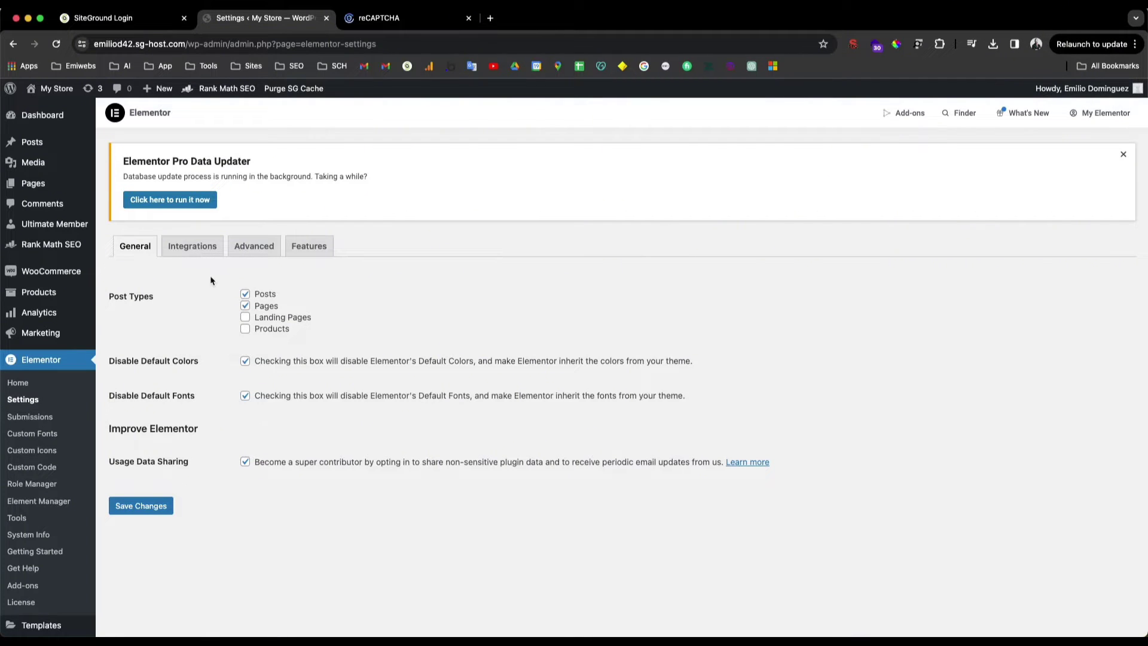
- Show Elementor's Integrations settings
{"action": "scroll", "coordinate": [209, 269], "scroll_direction": "down", "scroll_amount": 1}
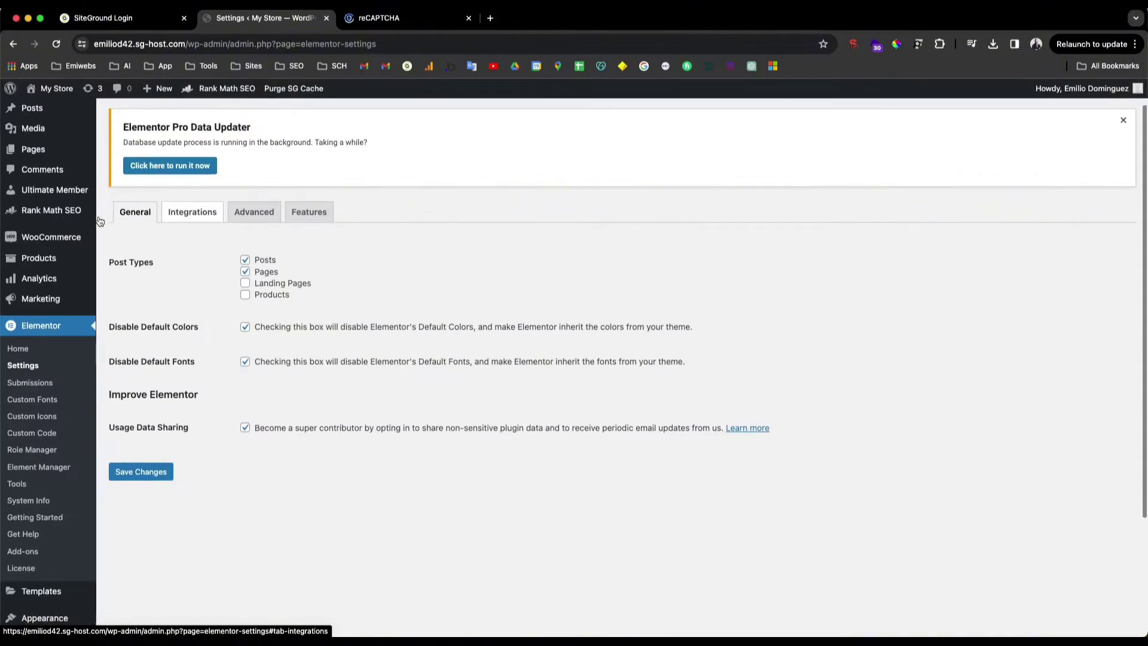
{"action": "scroll", "coordinate": [200, 222], "scroll_direction": "up", "scroll_amount": 5}
{"action": "left_click", "coordinate": [589, 377]}
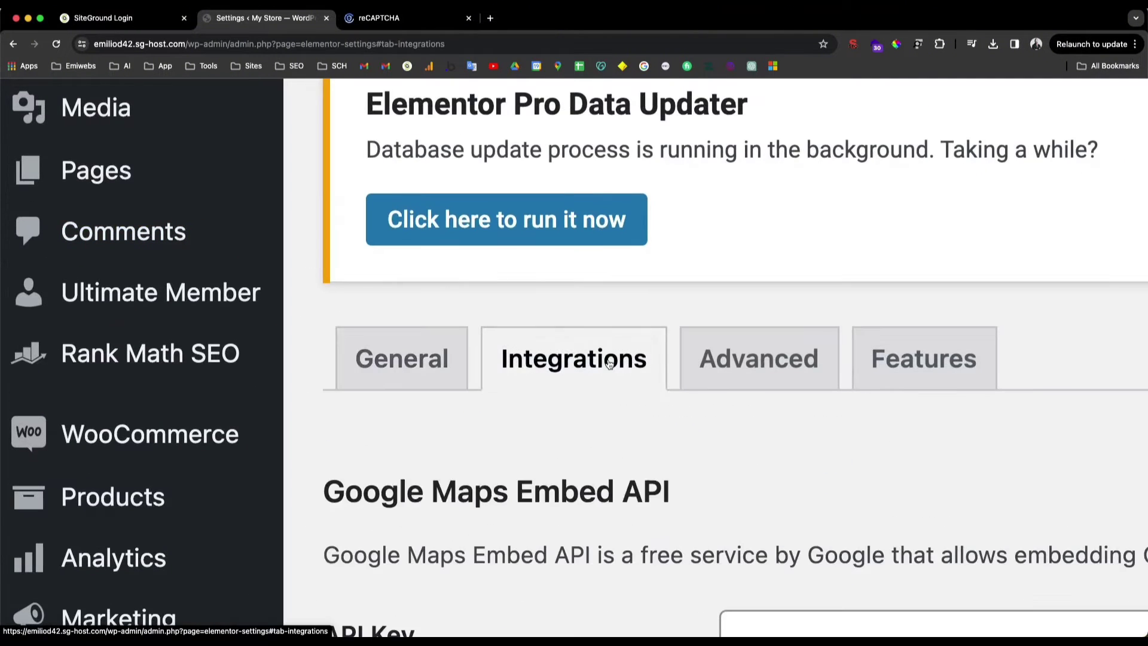
- Scroll to the empty reCAPTCHA Site Key and Secret Key fields, then go to the reCAPTCHA overview
{"action": "scroll", "coordinate": [590, 379], "scroll_direction": "down", "scroll_amount": 5}
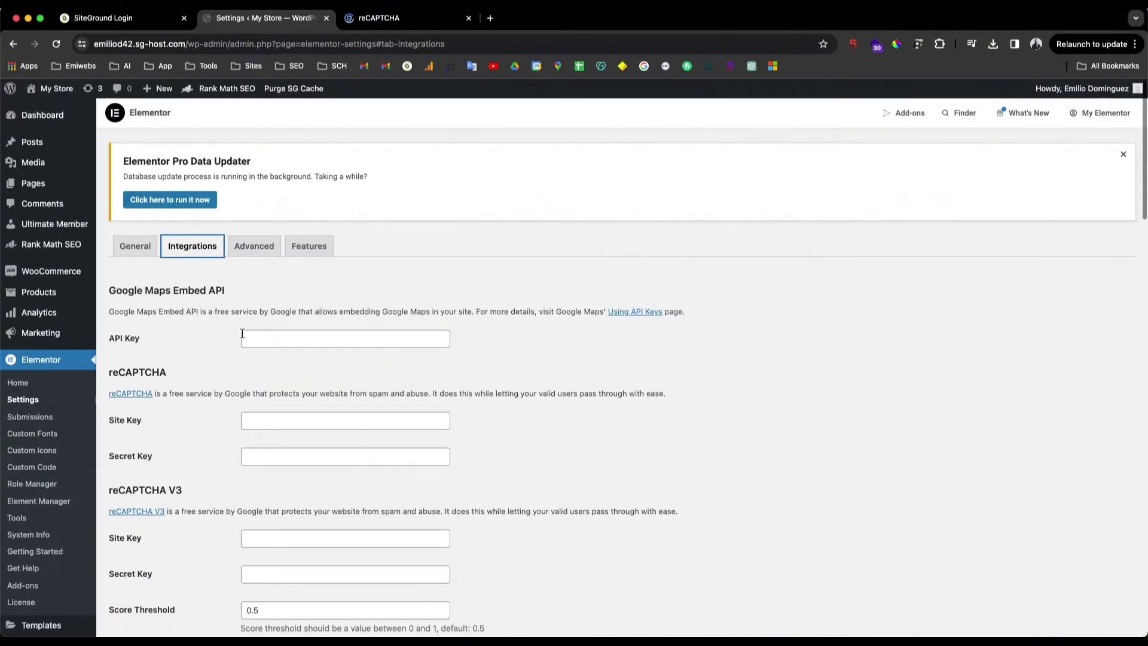
{"action": "scroll", "coordinate": [242, 333], "scroll_direction": "down", "scroll_amount": 5}
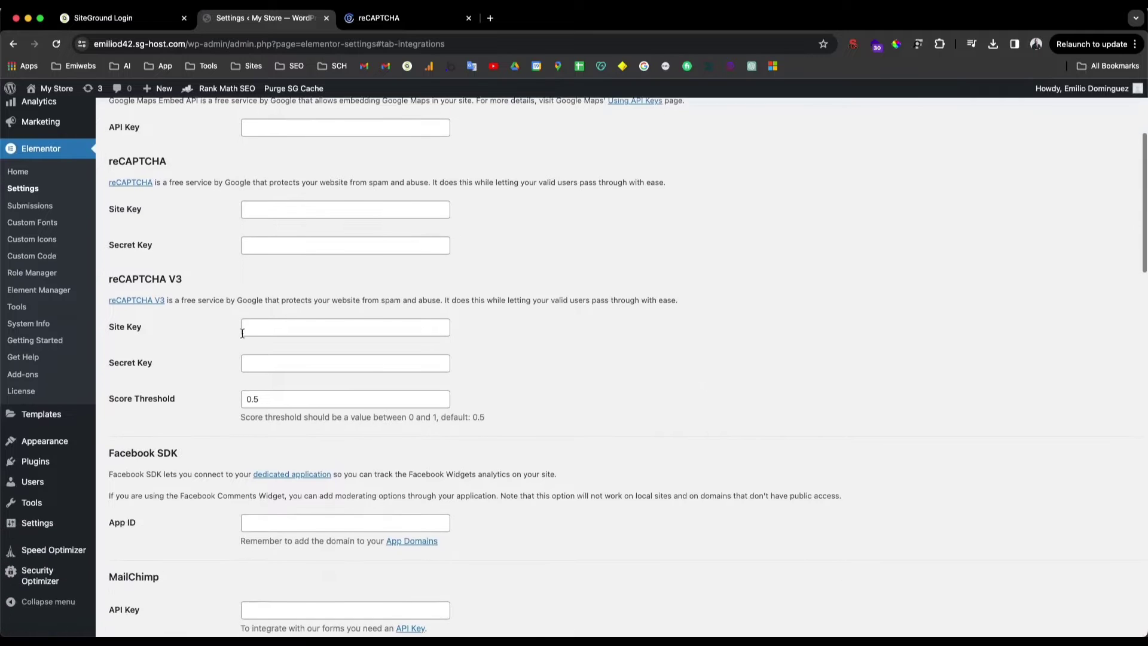
{"action": "scroll", "coordinate": [242, 333], "scroll_direction": "down", "scroll_amount": 12}
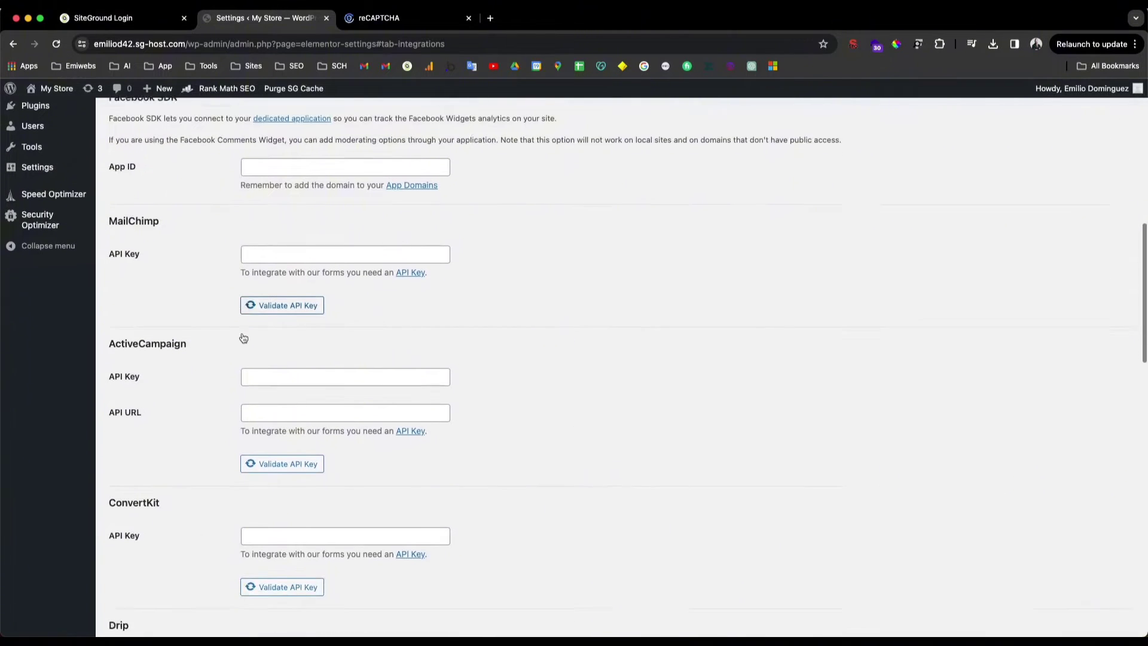
{"action": "scroll", "coordinate": [242, 338], "scroll_direction": "down", "scroll_amount": 3}
{"action": "scroll", "coordinate": [242, 337], "scroll_direction": "up", "scroll_amount": 15}
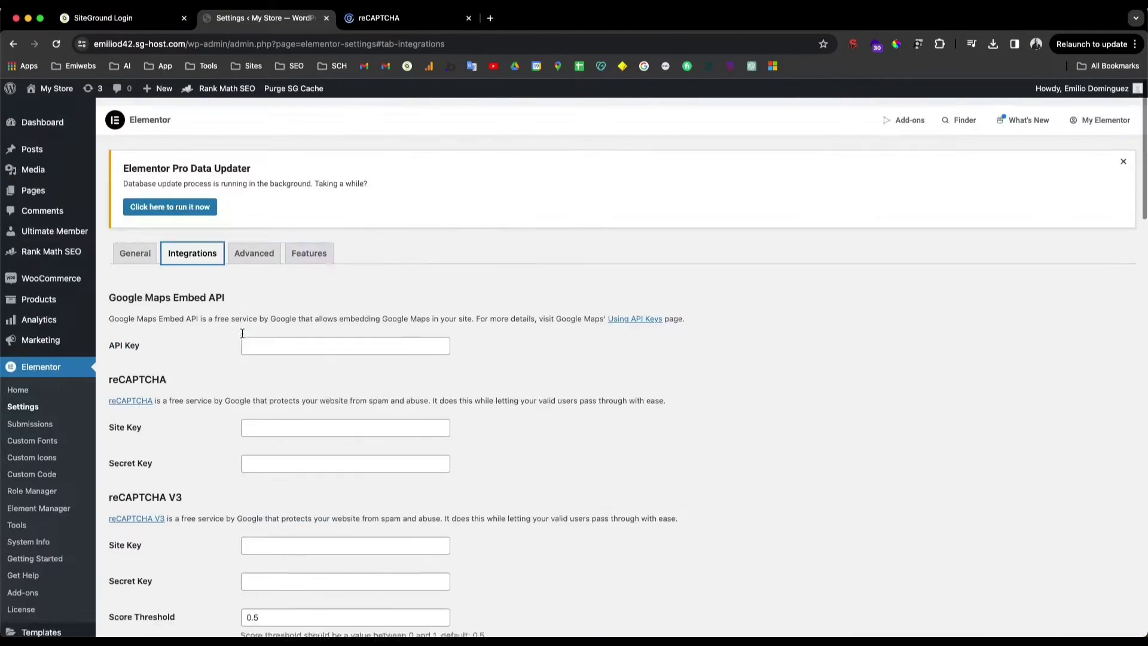
{"action": "scroll", "coordinate": [244, 337], "scroll_direction": "down", "scroll_amount": 1}
{"action": "scroll", "coordinate": [243, 337], "scroll_direction": "down", "scroll_amount": 1}
{"action": "left_click_drag", "start_coordinate": [112, 245], "coordinate": [192, 252]}
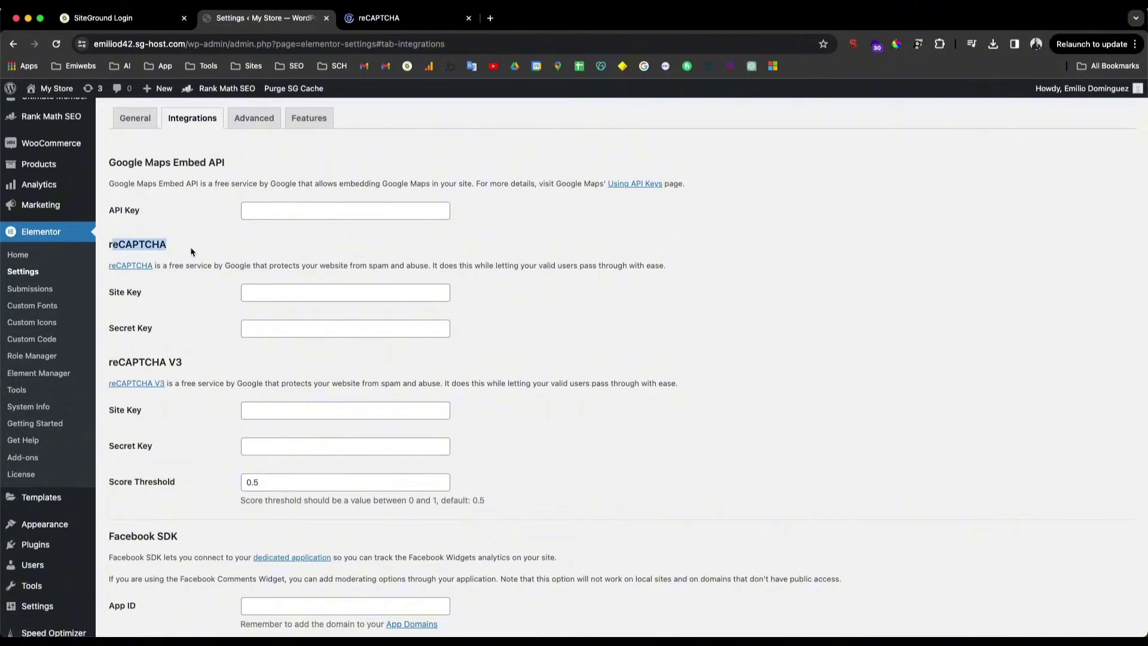
{"action": "left_click", "coordinate": [378, 19]}
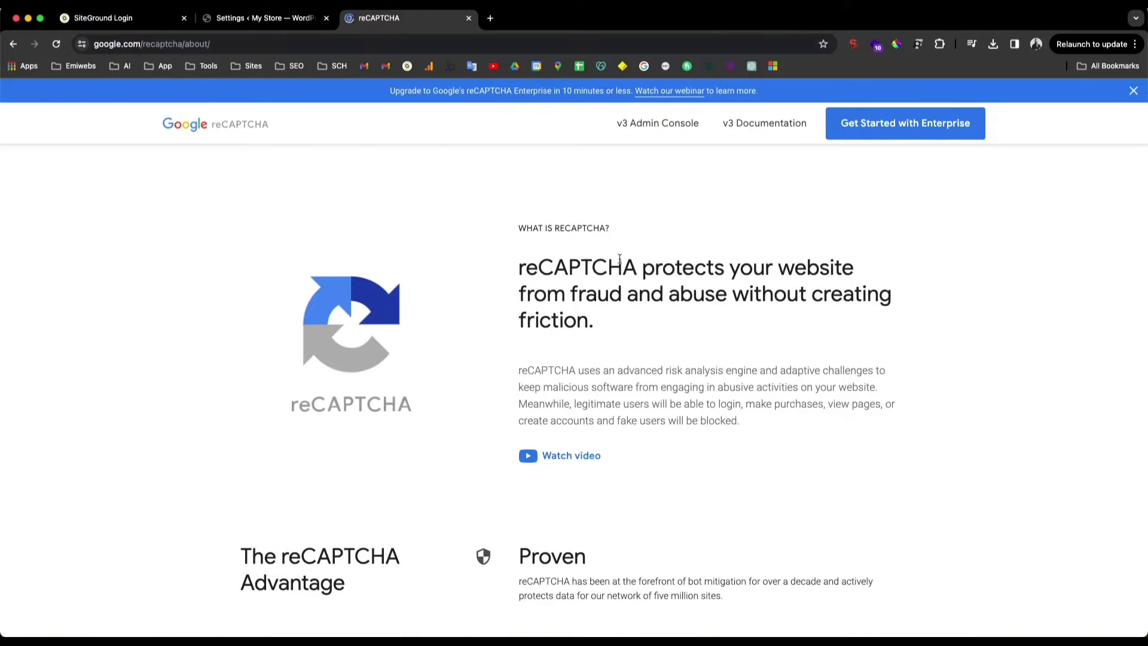
- Open the reCAPTCHA v3 Admin Console, review the site analytics, and start registering a new site
{"action": "left_click", "coordinate": [632, 129]}
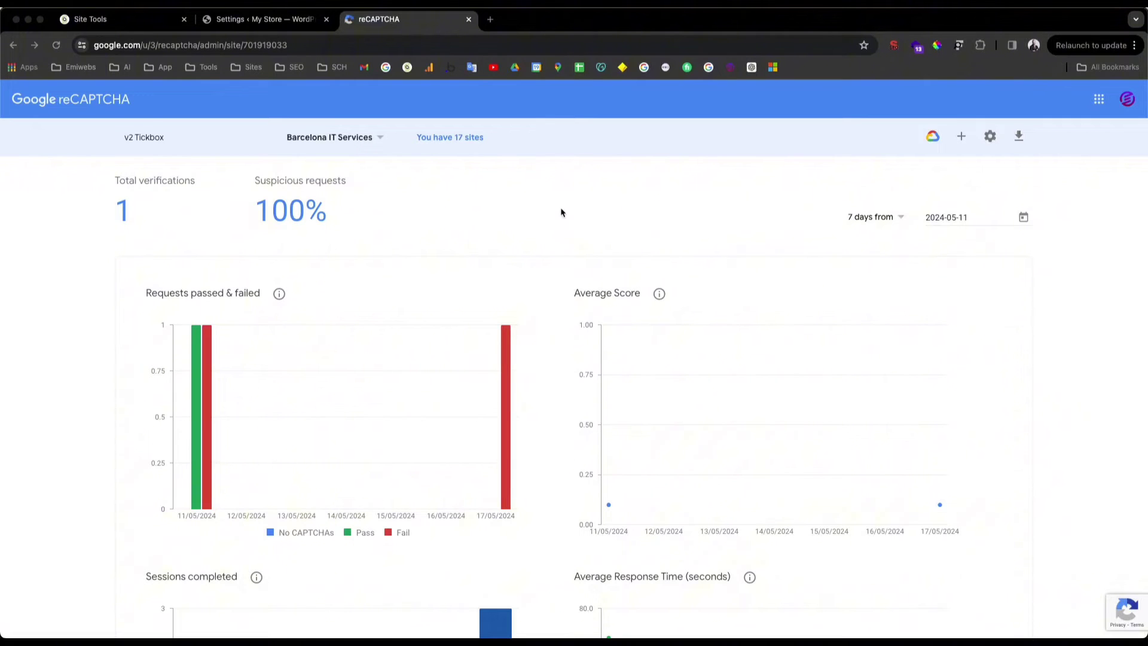
{"action": "scroll", "coordinate": [359, 250], "scroll_direction": "down", "scroll_amount": 1}
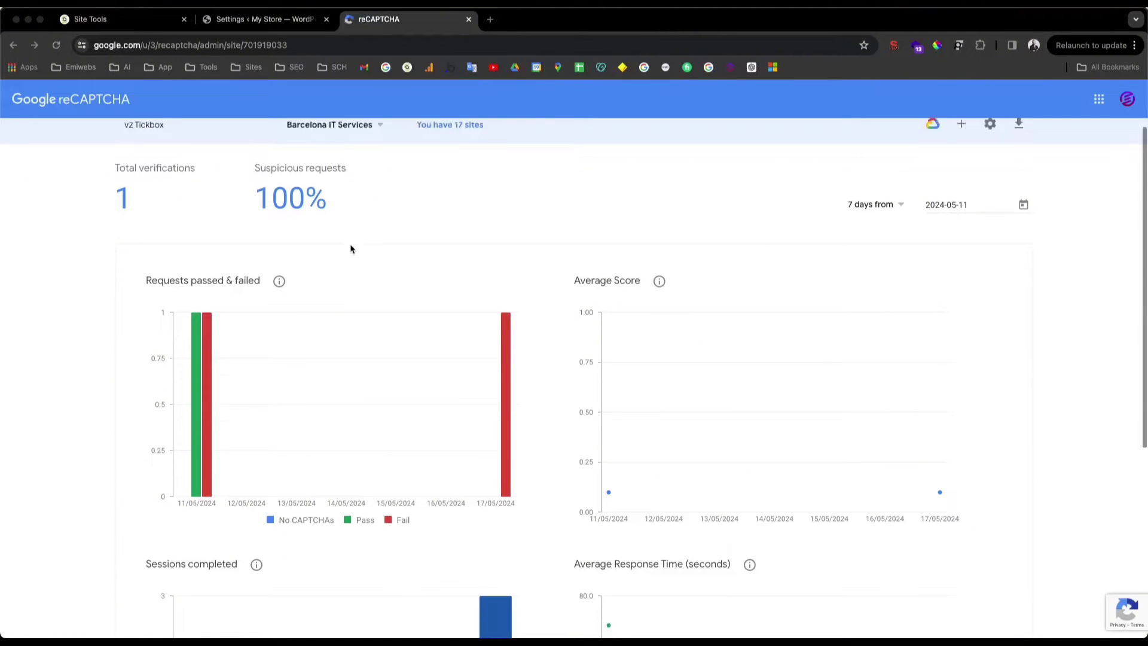
{"action": "scroll", "coordinate": [351, 248], "scroll_direction": "down", "scroll_amount": 4}
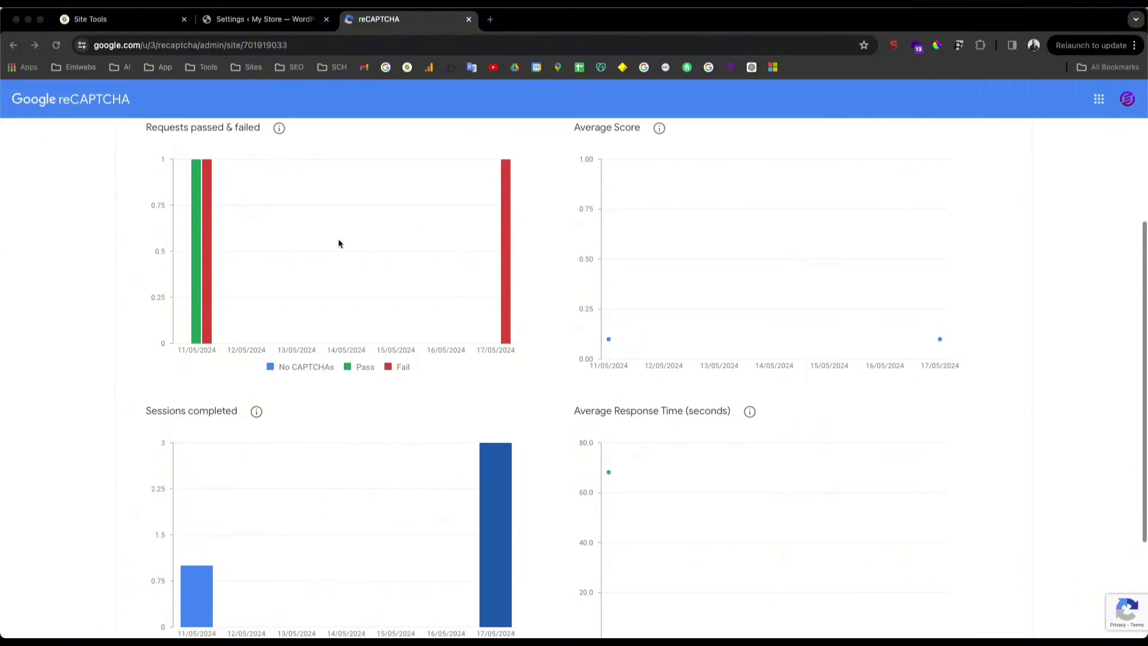
{"action": "scroll", "coordinate": [644, 194], "scroll_direction": "down", "scroll_amount": 5}
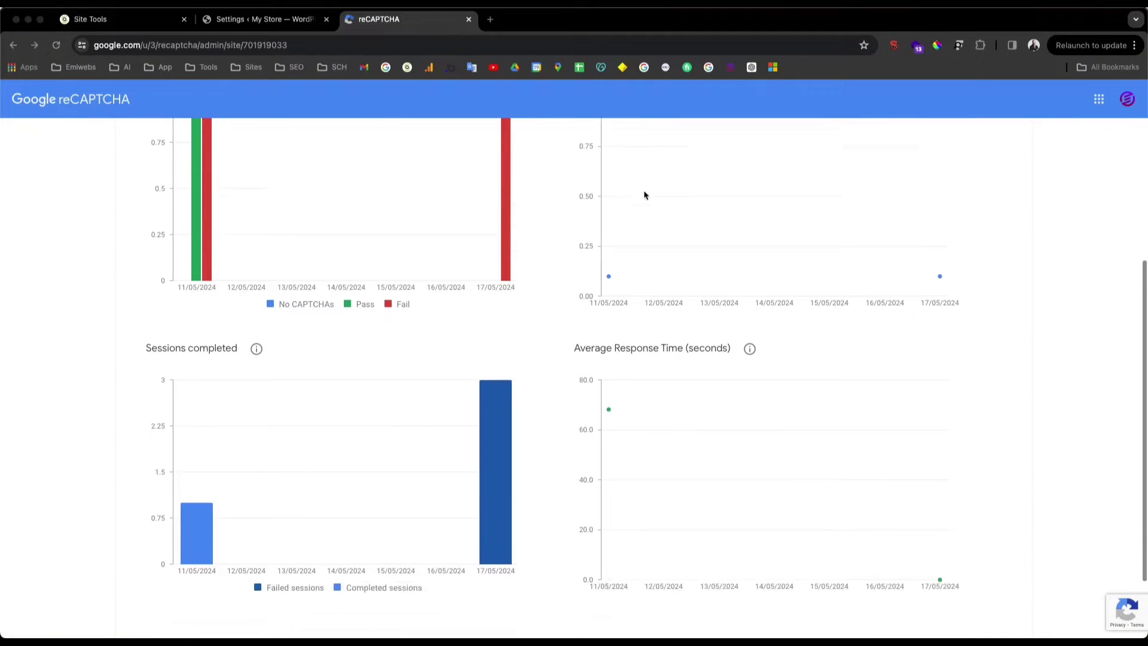
{"action": "scroll", "coordinate": [609, 290], "scroll_direction": "up", "scroll_amount": 10}
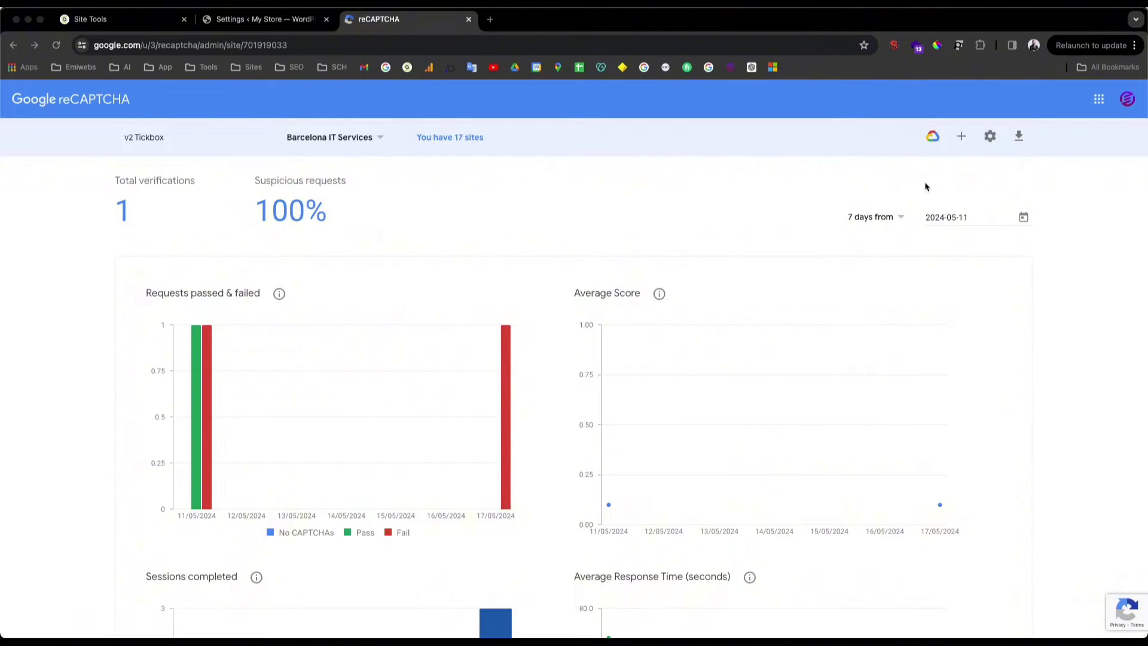
{"action": "scroll", "coordinate": [925, 187], "scroll_direction": "up", "scroll_amount": 3}
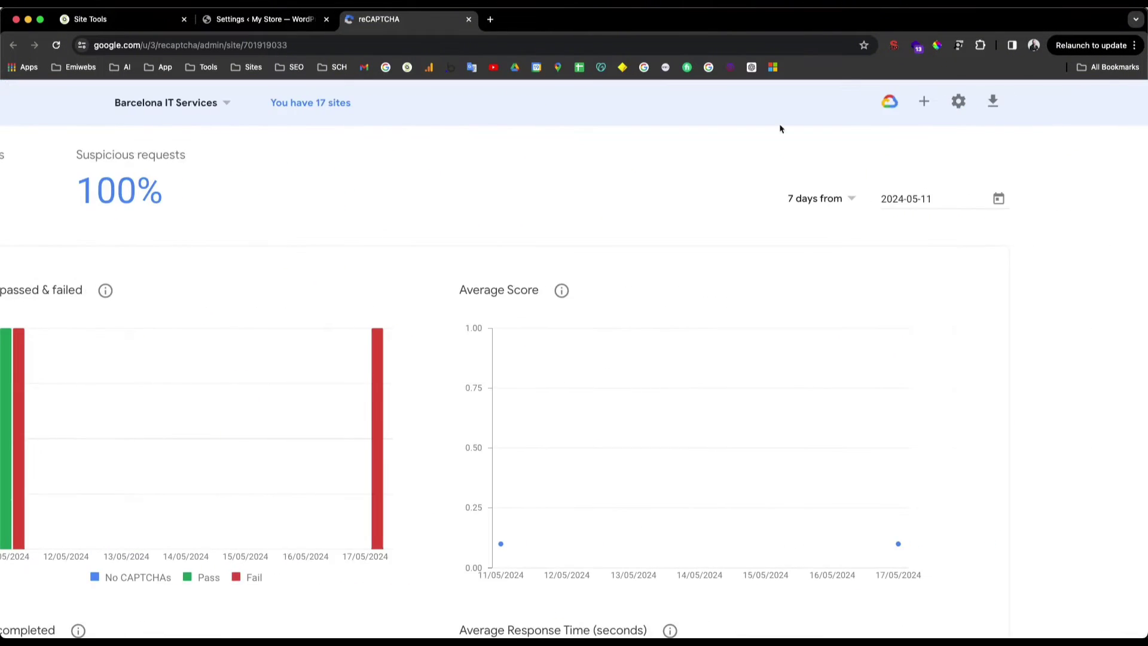
{"action": "scroll", "coordinate": [779, 129], "scroll_direction": "down", "scroll_amount": 3}
{"action": "left_click", "coordinate": [962, 137]}
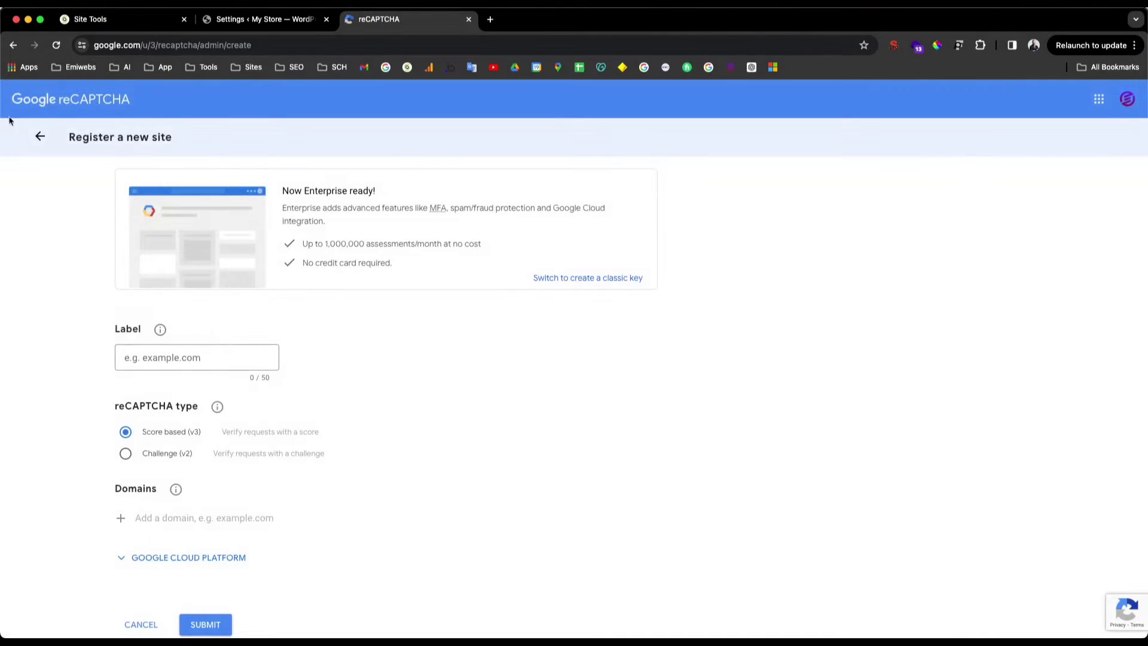
- Reopen the Register a new site form from the analytics dashboard
{"action": "left_click", "coordinate": [41, 137]}
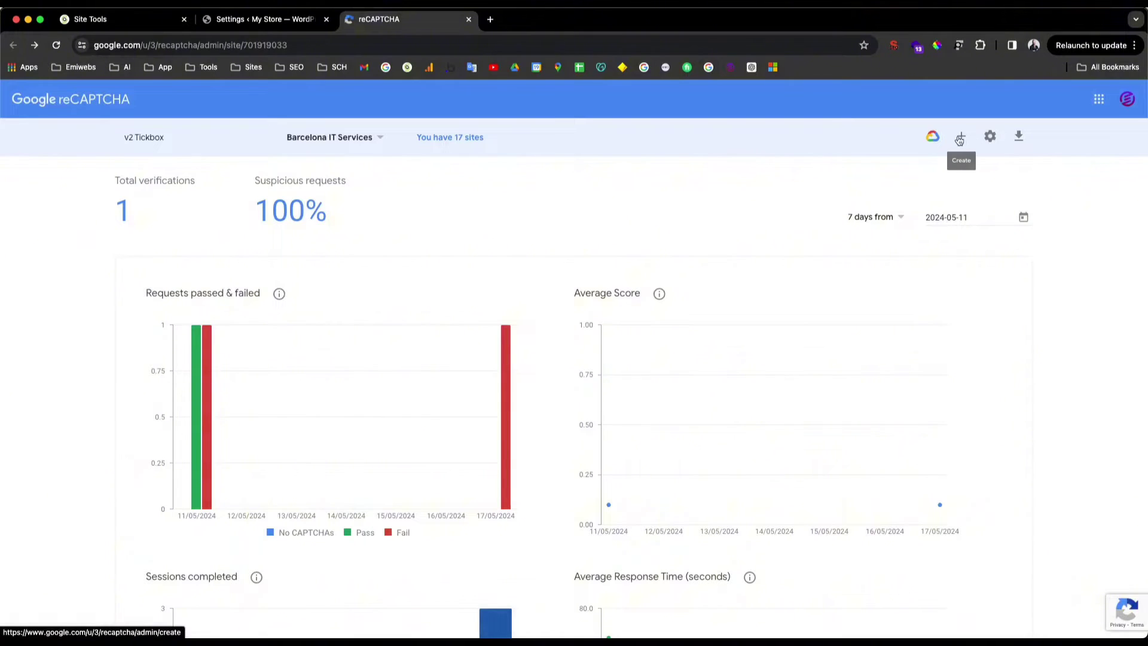
{"action": "scroll", "coordinate": [960, 140], "scroll_direction": "up", "scroll_amount": 3}
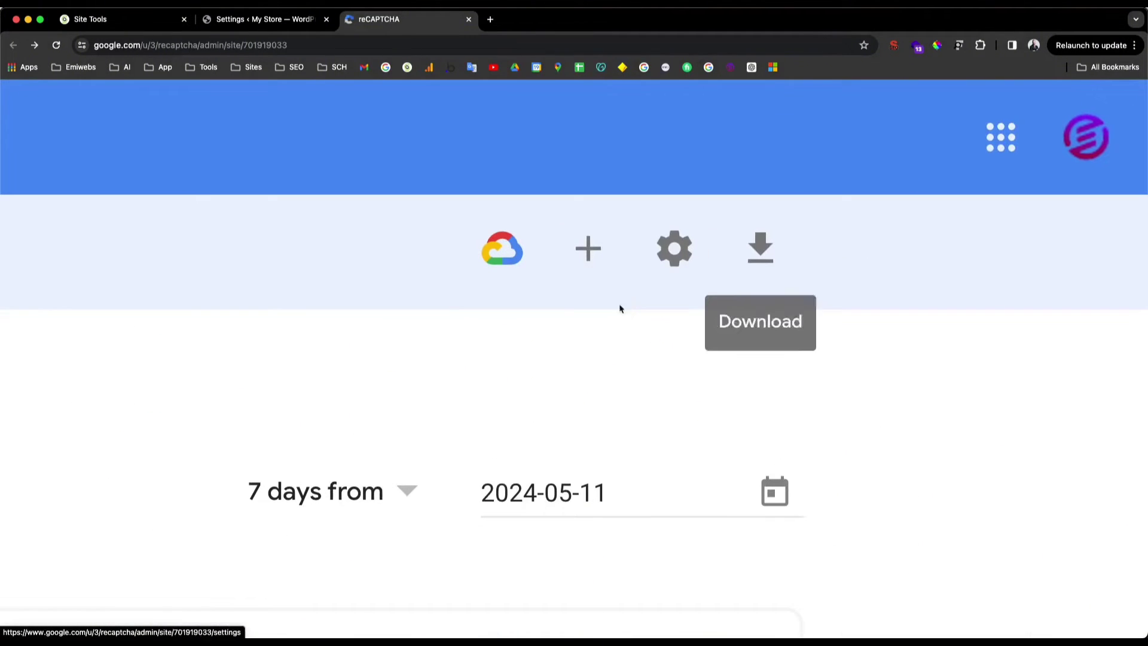
{"action": "left_click", "coordinate": [589, 249]}
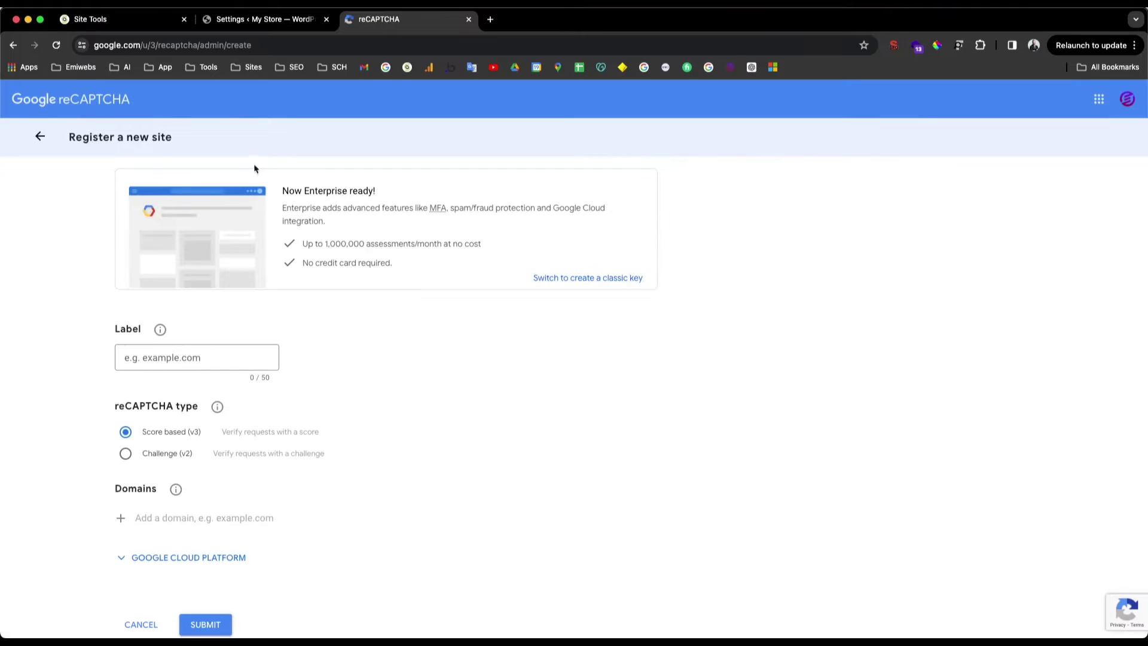
{"action": "left_click_drag", "start_coordinate": [72, 139], "coordinate": [238, 146]}
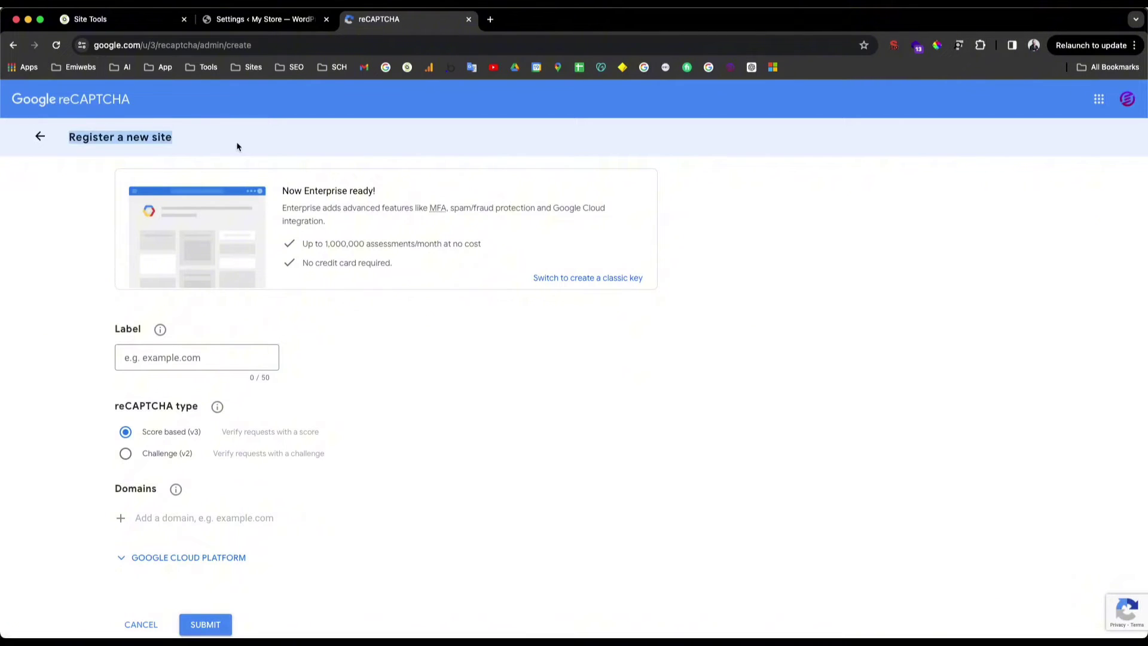
- Enter 'reCAPTCHA test' as the new site's label
{"action": "left_click", "coordinate": [141, 357]}
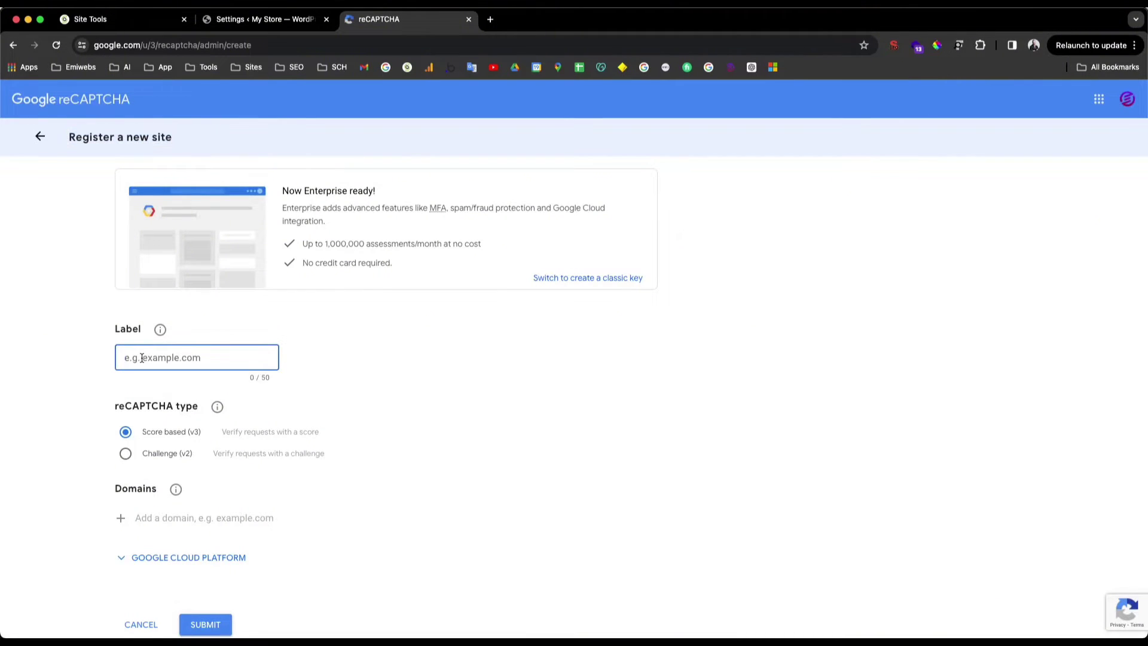
{"action": "type", "text": "R"}
{"action": "key", "text": "BackSpace"}
{"action": "type", "text": "reCAPTCHA test"}
{"action": "scroll", "coordinate": [160, 372], "scroll_direction": "down", "scroll_amount": 2}
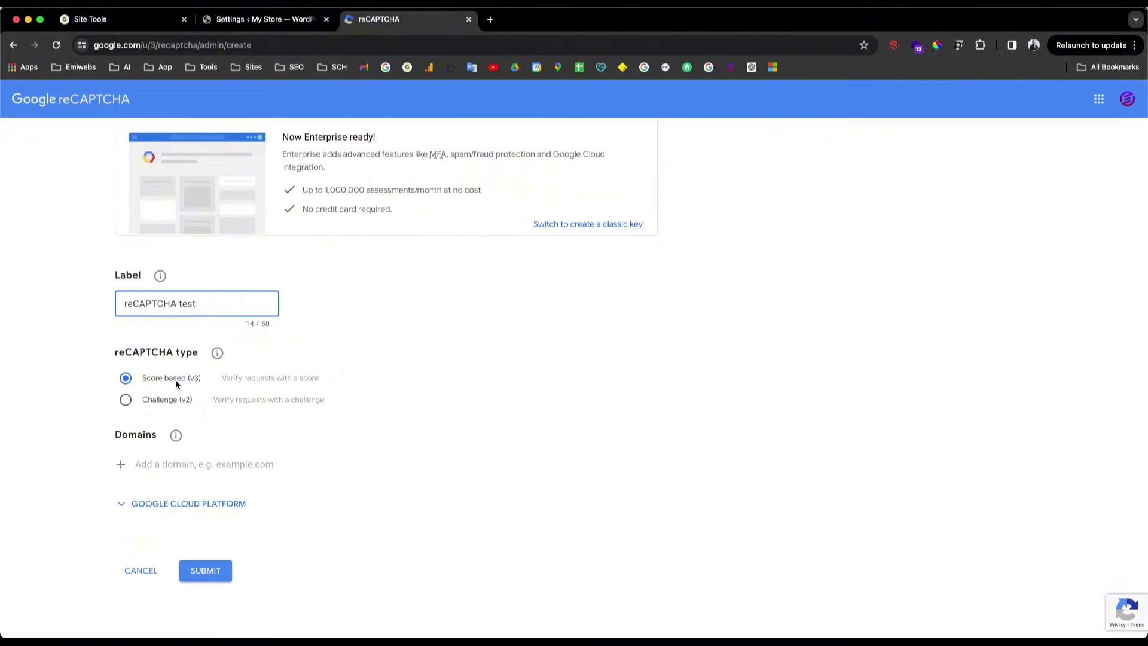
- Set the reCAPTCHA type to Challenge (v2) with the "I'm not a robot" tickbox
{"action": "left_click", "coordinate": [216, 354]}
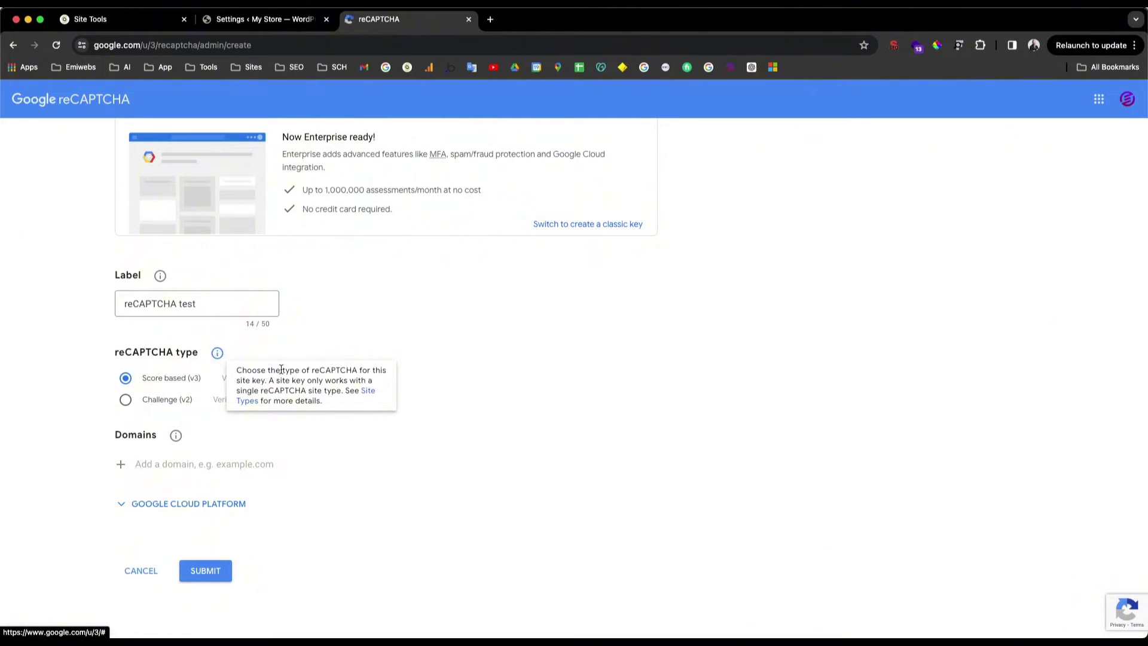
{"action": "left_click_drag", "start_coordinate": [144, 378], "coordinate": [197, 383]}
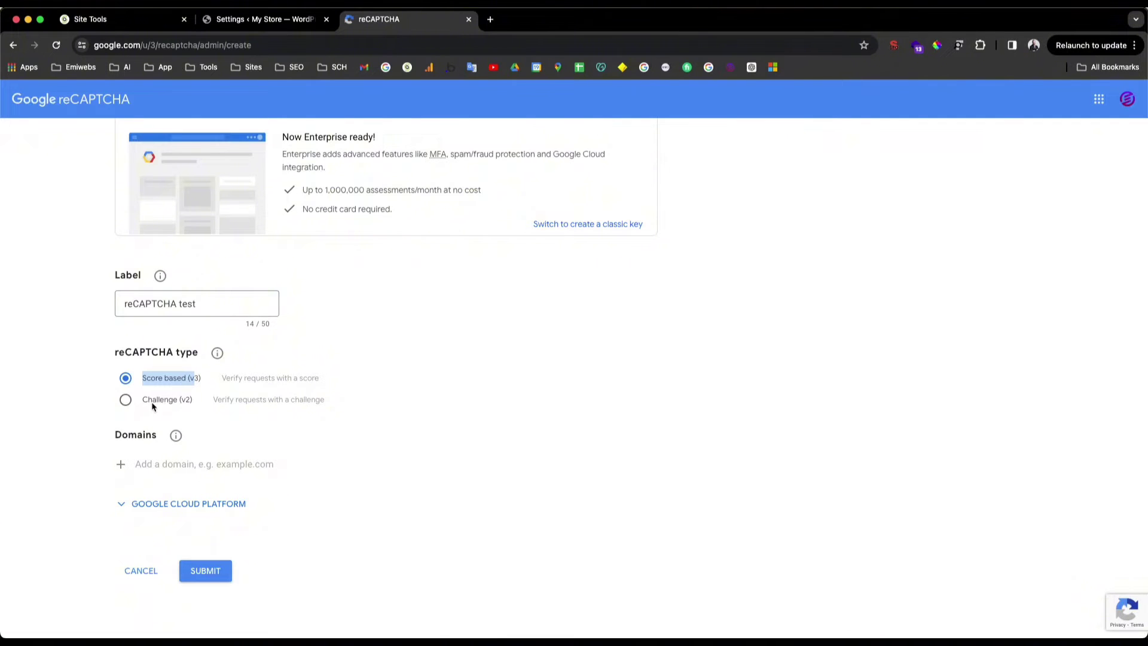
{"action": "left_click", "coordinate": [128, 403]}
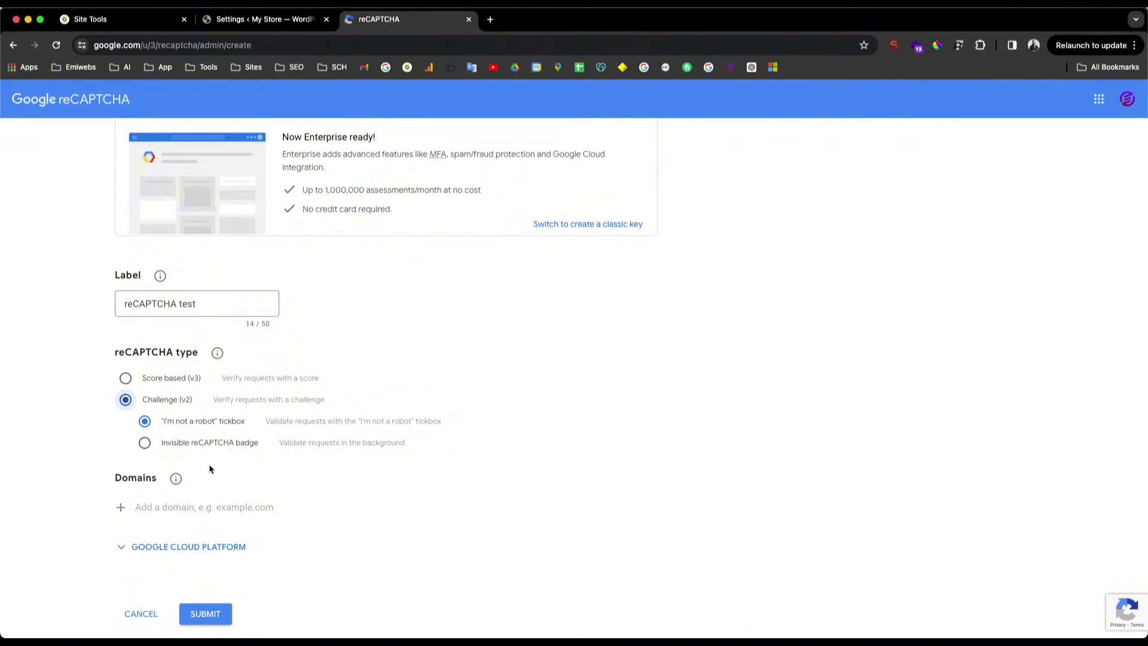
{"action": "scroll", "coordinate": [226, 428], "scroll_direction": "down", "scroll_amount": 1}
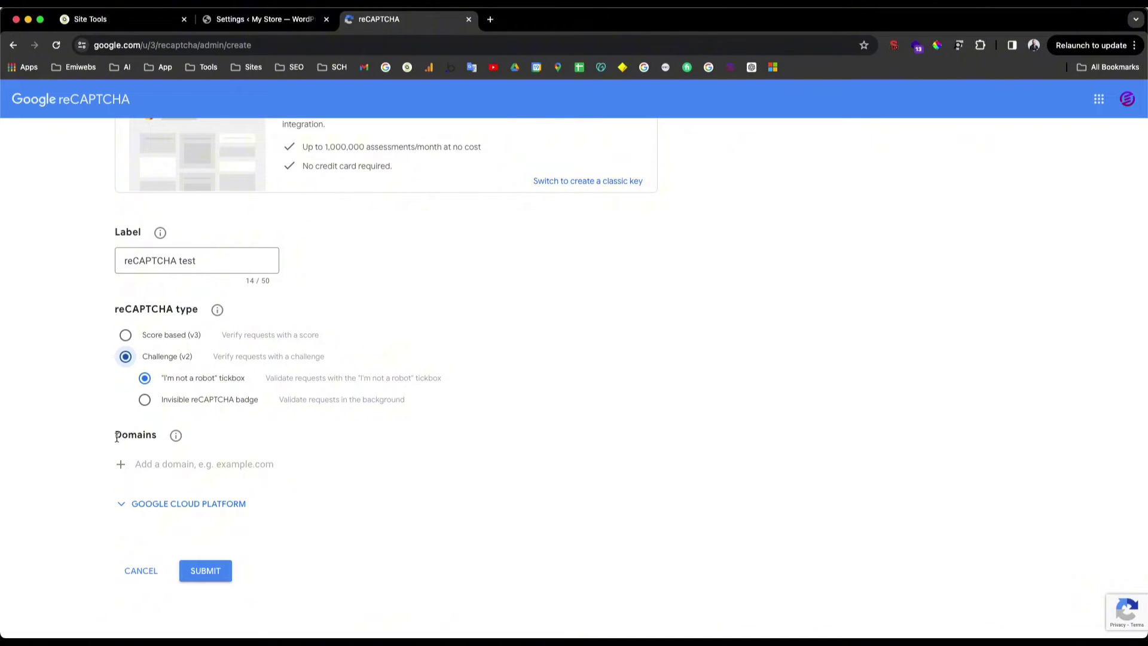
{"action": "left_click_drag", "start_coordinate": [118, 437], "coordinate": [153, 434]}
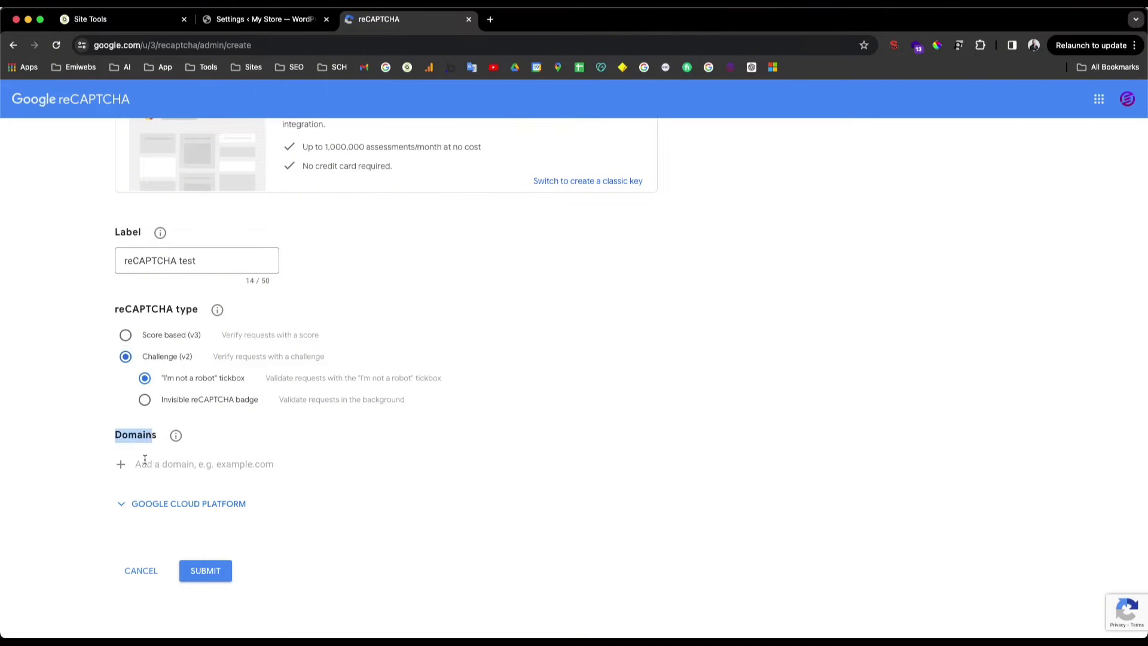
- Select the store's site address in the WordPress address bar to copy it
{"action": "left_click", "coordinate": [294, 22]}
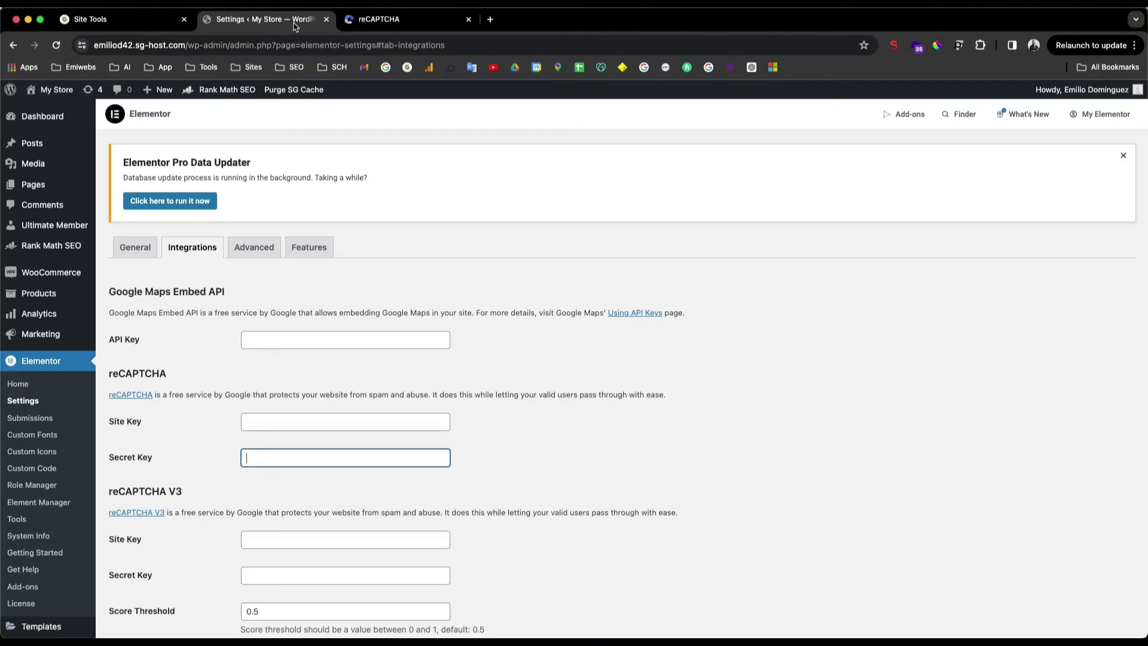
{"action": "left_click_drag", "start_coordinate": [190, 45], "coordinate": [94, 49]}
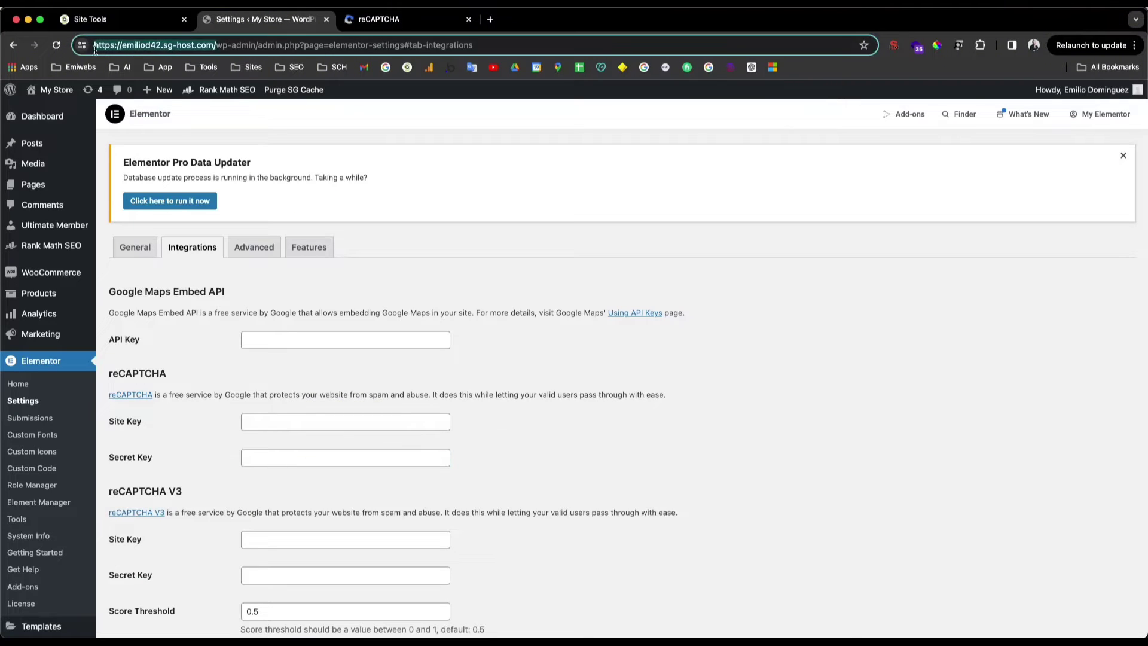
{"action": "right_click", "coordinate": [136, 48]}
- Copy the store's site address and paste it into the reCAPTCHA Domains field
{"action": "left_click", "coordinate": [169, 148]}
{"action": "left_click", "coordinate": [367, 22]}
{"action": "right_click", "coordinate": [191, 464]}
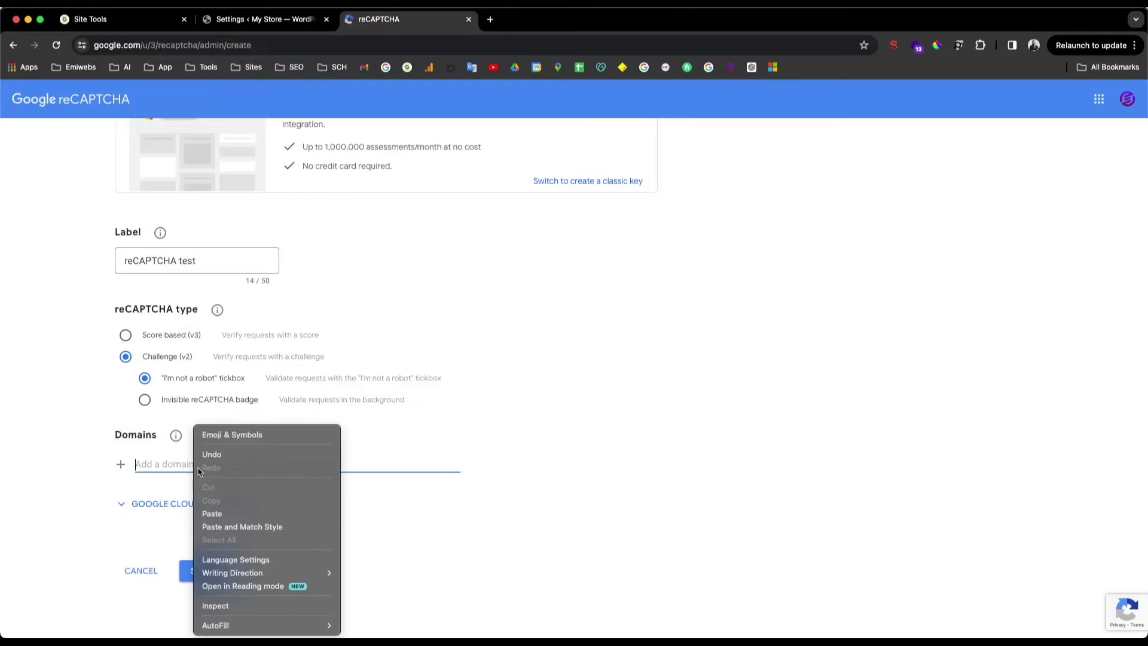
{"action": "left_click", "coordinate": [210, 515]}
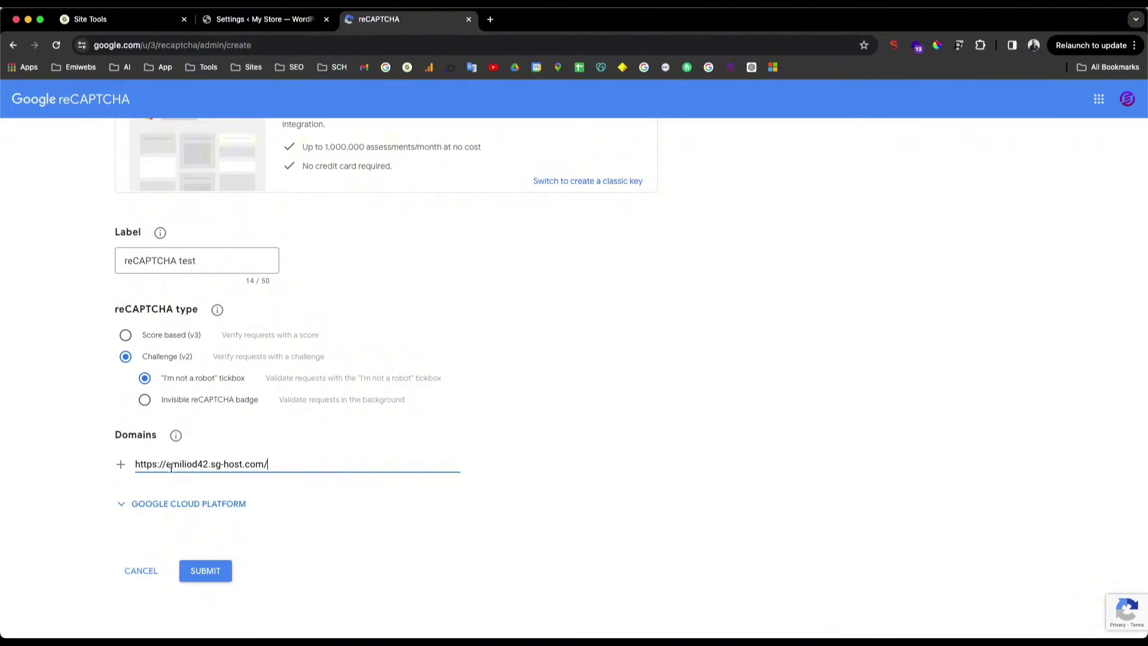
{"action": "left_click_drag", "start_coordinate": [169, 466], "coordinate": [126, 466]}
{"action": "left_click", "coordinate": [197, 584]}
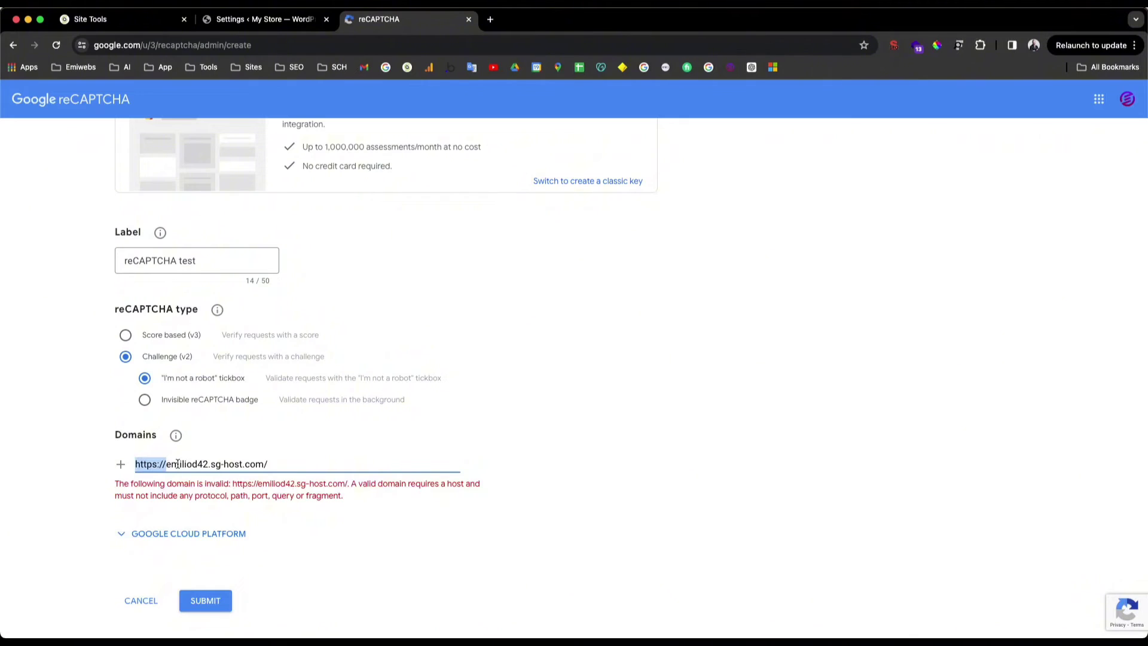
{"action": "key", "text": "BackSpace"}
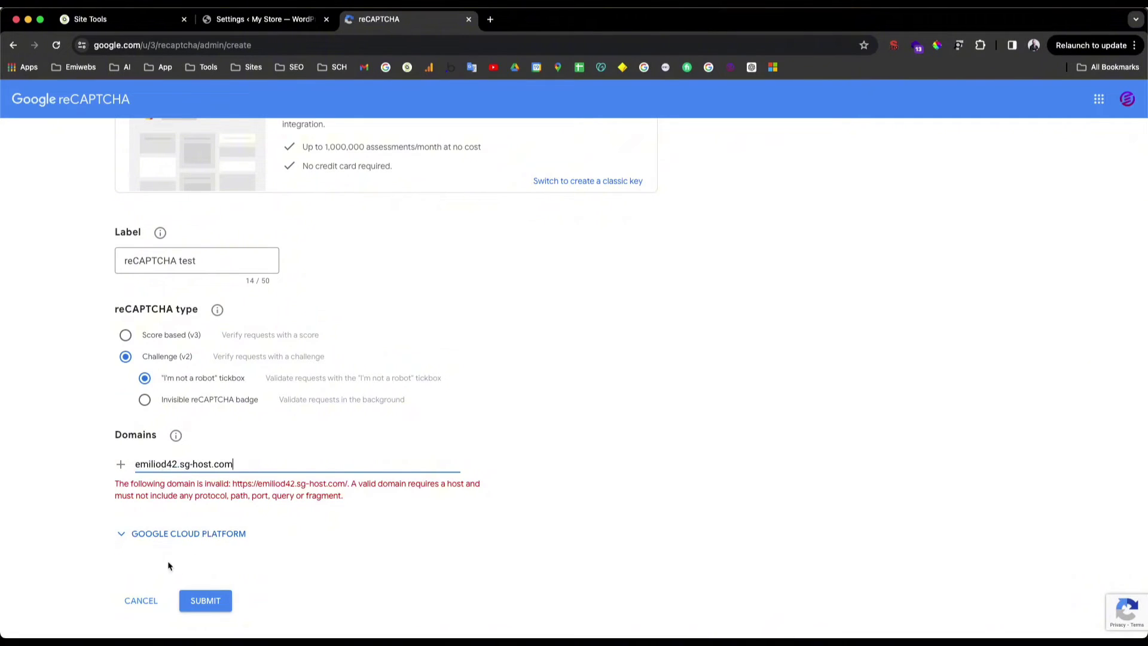
{"action": "left_click", "coordinate": [202, 605]}
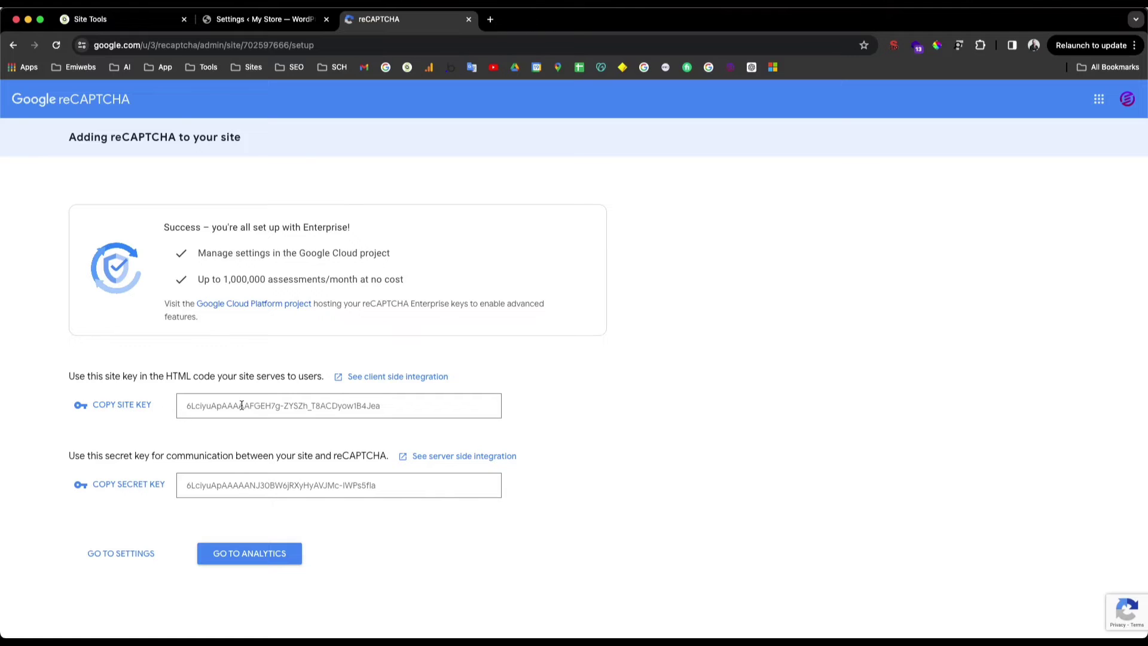
- Copy the new reCAPTCHA site key into Elementor's reCAPTCHA Site Key field
{"action": "left_click", "coordinate": [127, 409]}
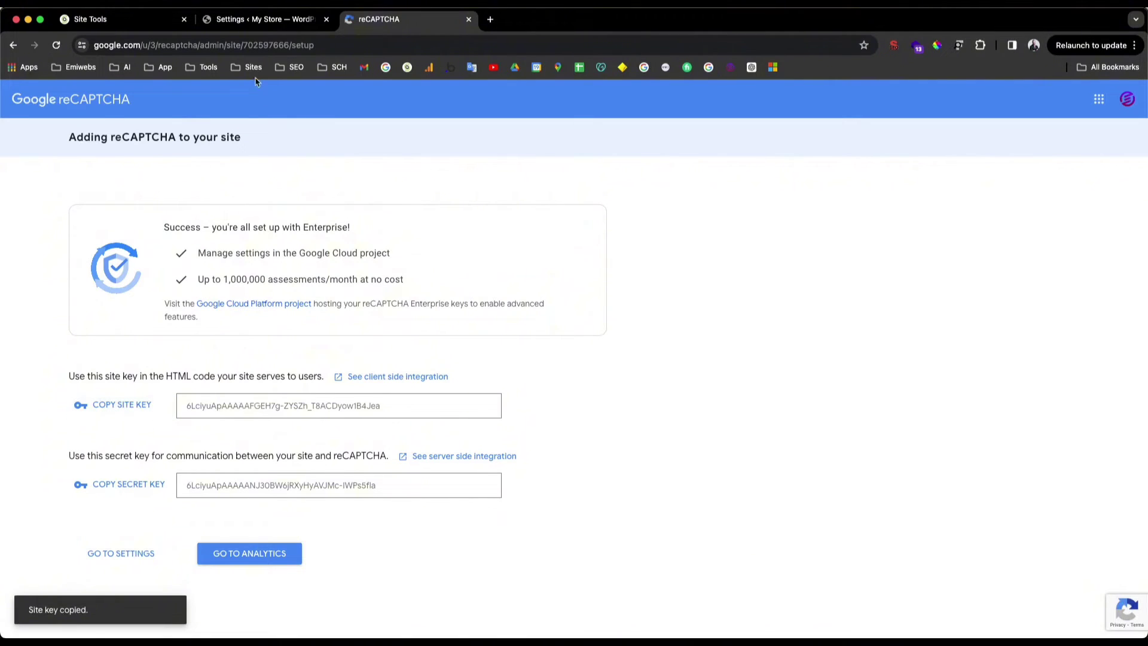
{"action": "left_click", "coordinate": [272, 18]}
{"action": "scroll", "coordinate": [116, 431], "scroll_direction": "down", "scroll_amount": 2}
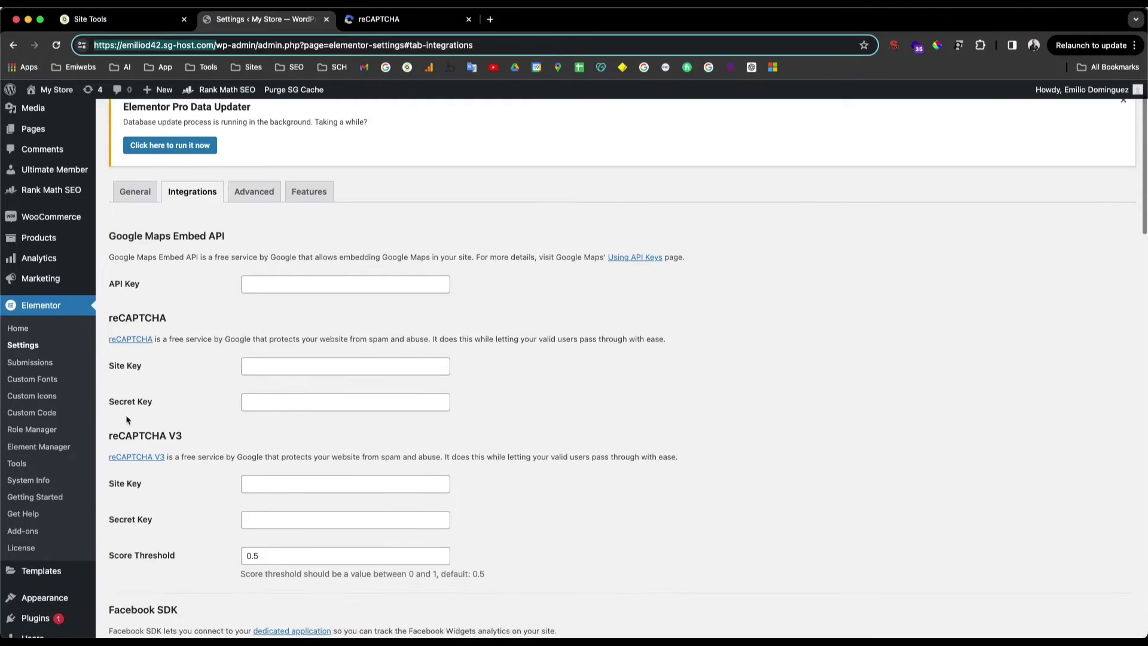
{"action": "left_click", "coordinate": [293, 365]}
{"action": "right_click", "coordinate": [293, 366]}
{"action": "left_click", "coordinate": [335, 452]}
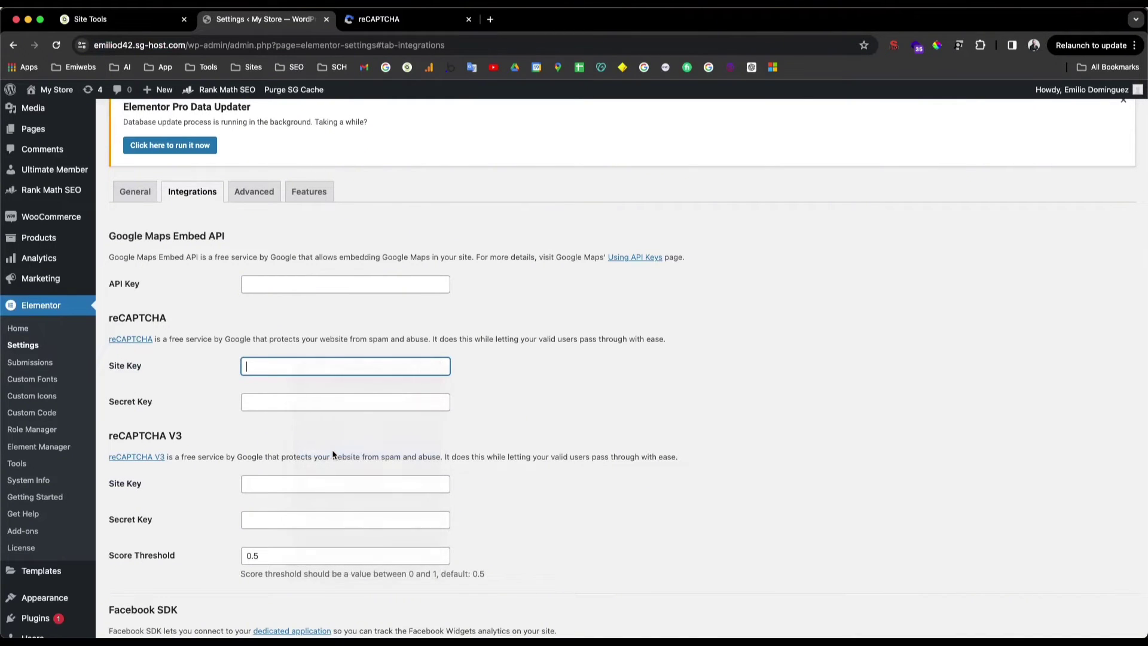
- Copy the new reCAPTCHA secret key into Elementor's Secret Key field
{"action": "left_click", "coordinate": [384, 23]}
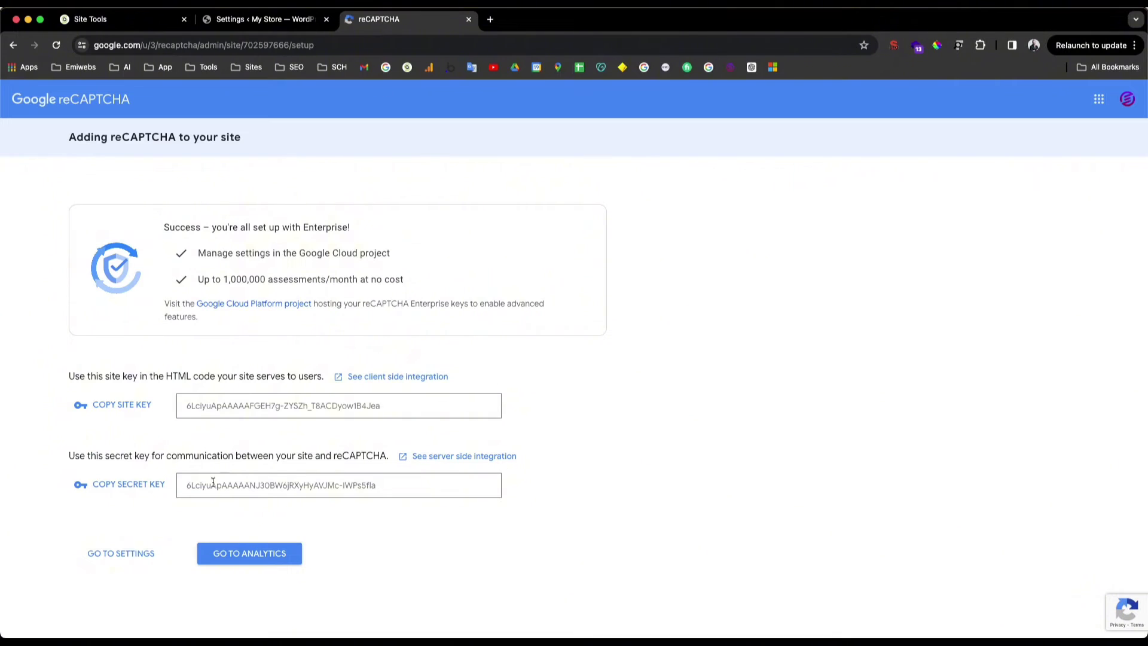
{"action": "left_click", "coordinate": [140, 487]}
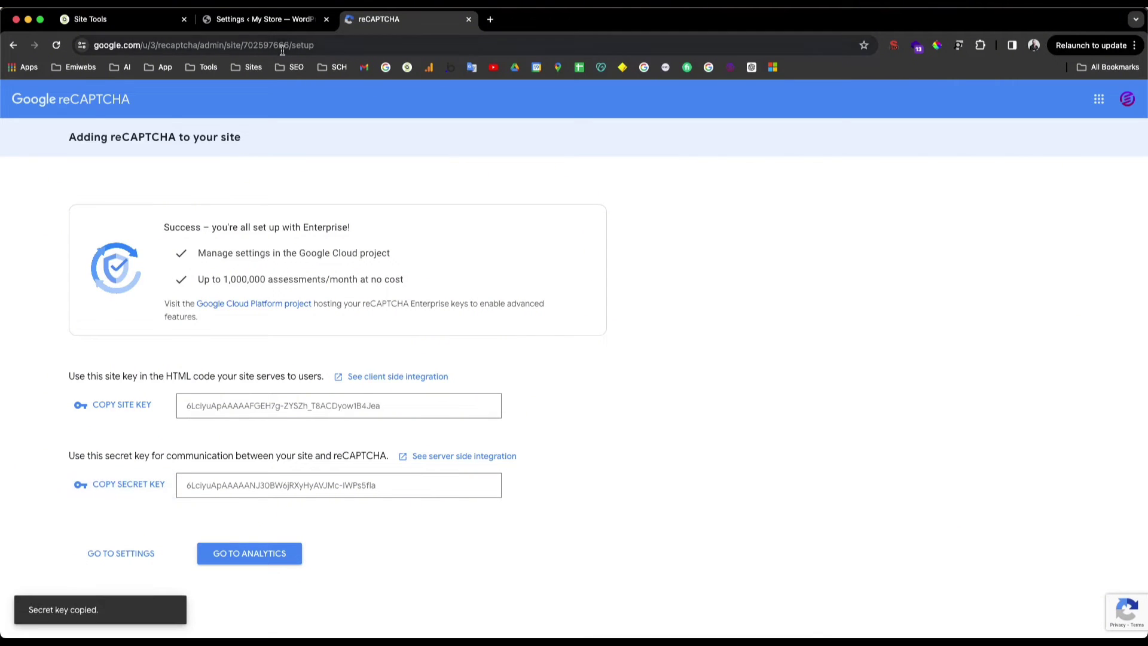
{"action": "left_click", "coordinate": [284, 30]}
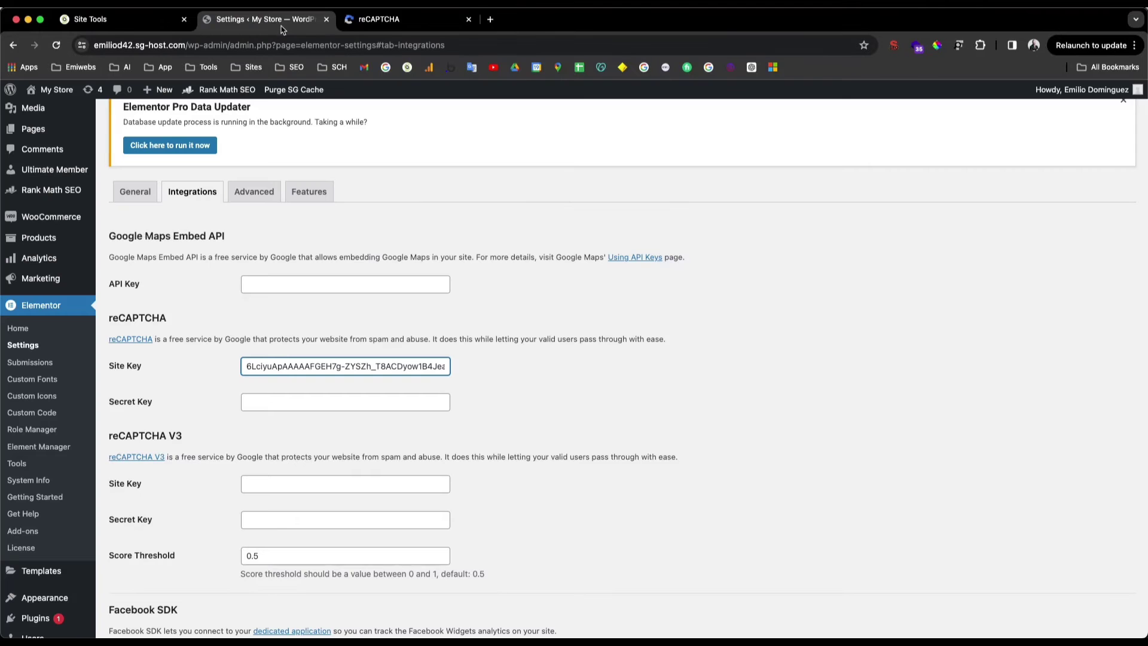
{"action": "right_click", "coordinate": [266, 400]}
{"action": "left_click", "coordinate": [290, 484]}
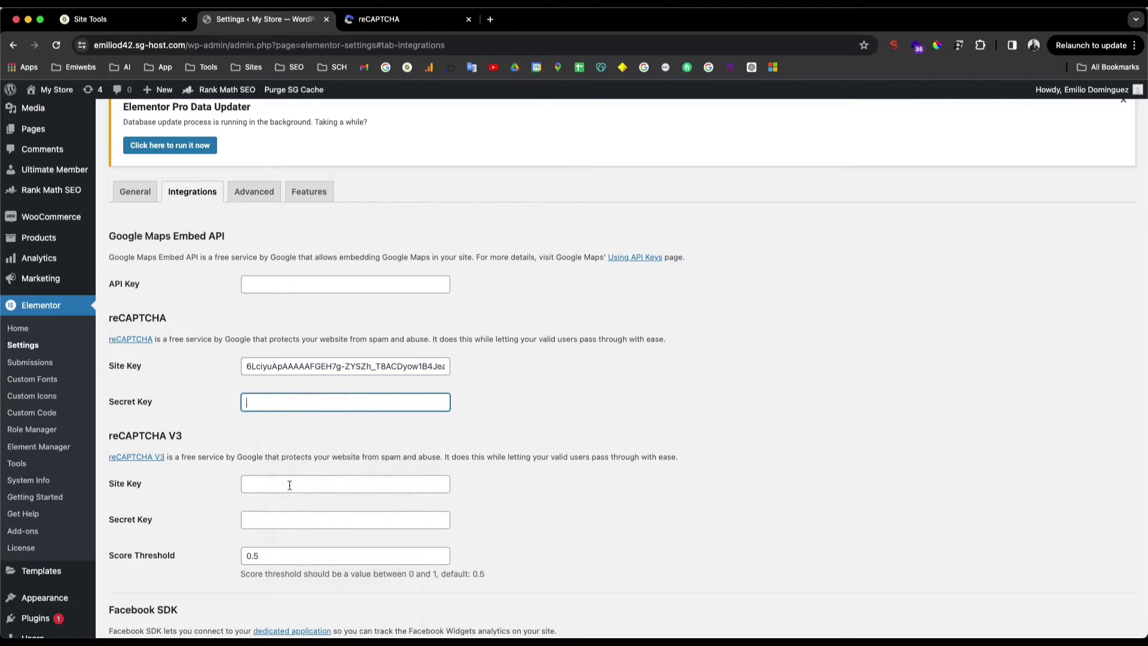
{"action": "scroll", "coordinate": [241, 411], "scroll_direction": "down", "scroll_amount": 20}
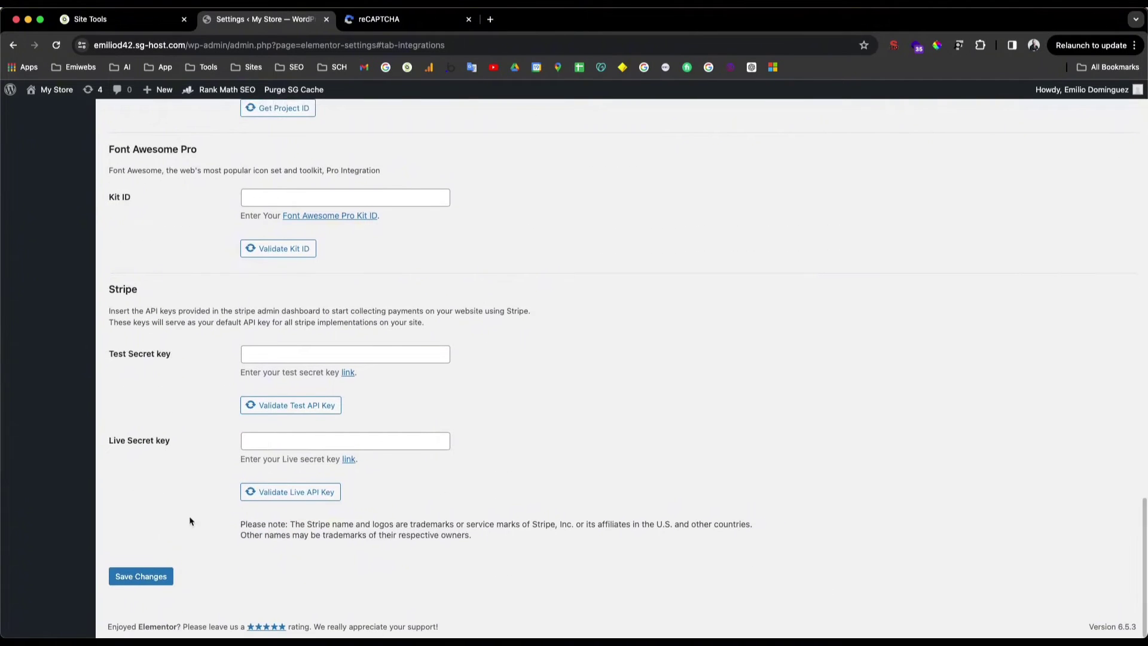
{"action": "left_click", "coordinate": [154, 583]}
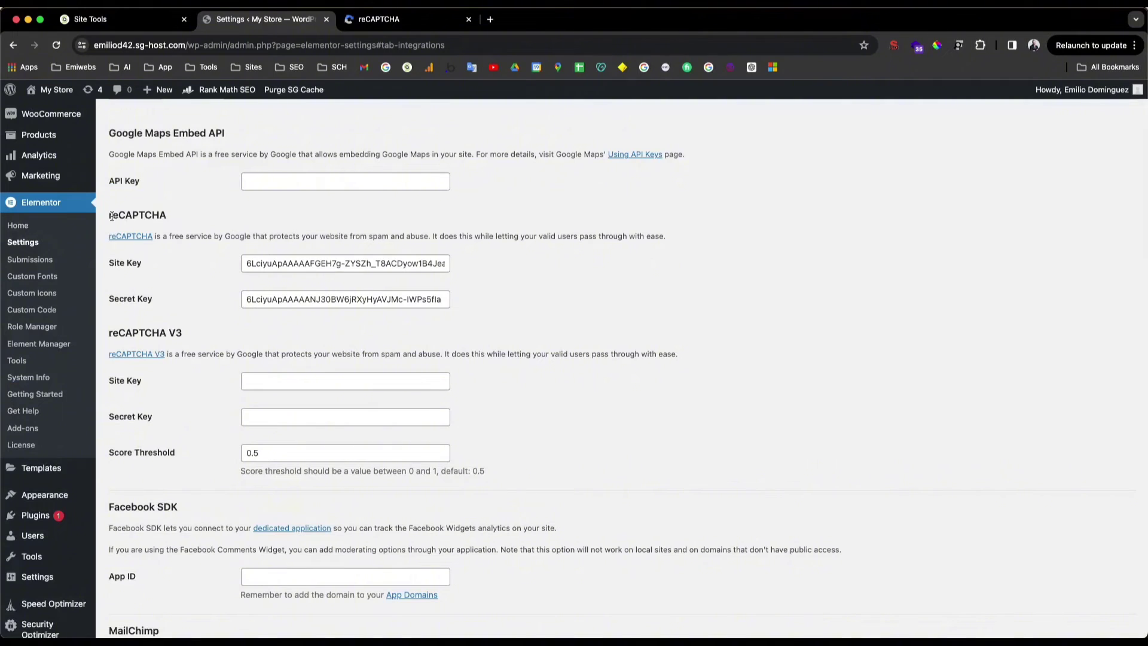
{"action": "left_click_drag", "start_coordinate": [111, 216], "coordinate": [185, 218]}
{"action": "mouse_move", "coordinate": [53, 90]}
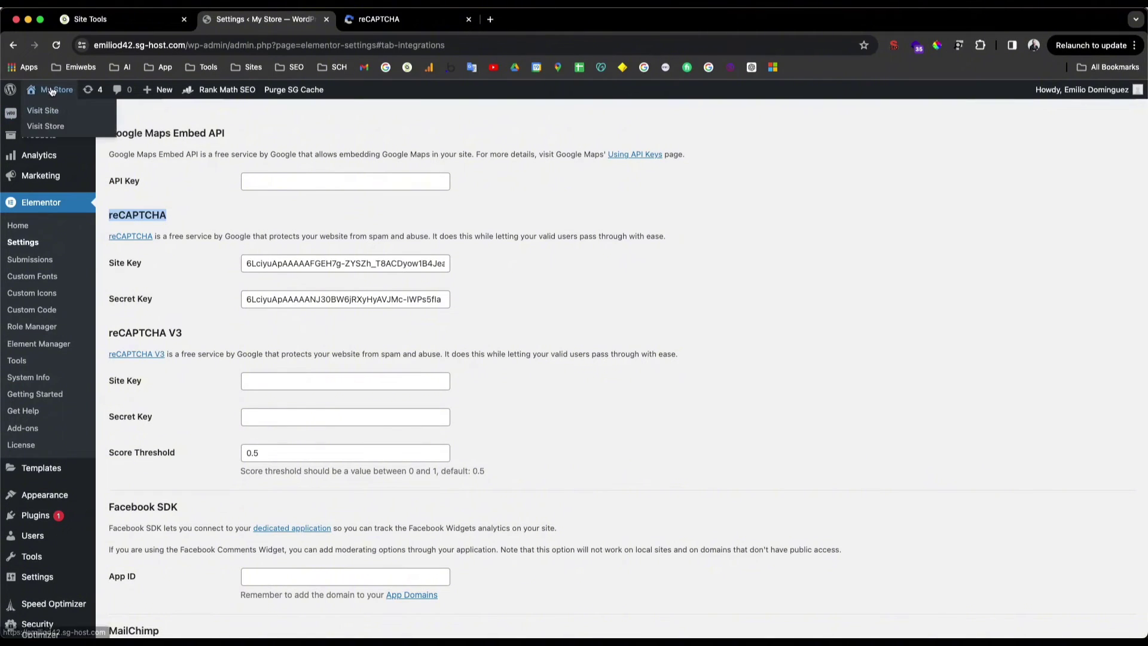
- Visit the live site, open Contact Us, and launch it in the Elementor editor
{"action": "left_click", "coordinate": [42, 112]}
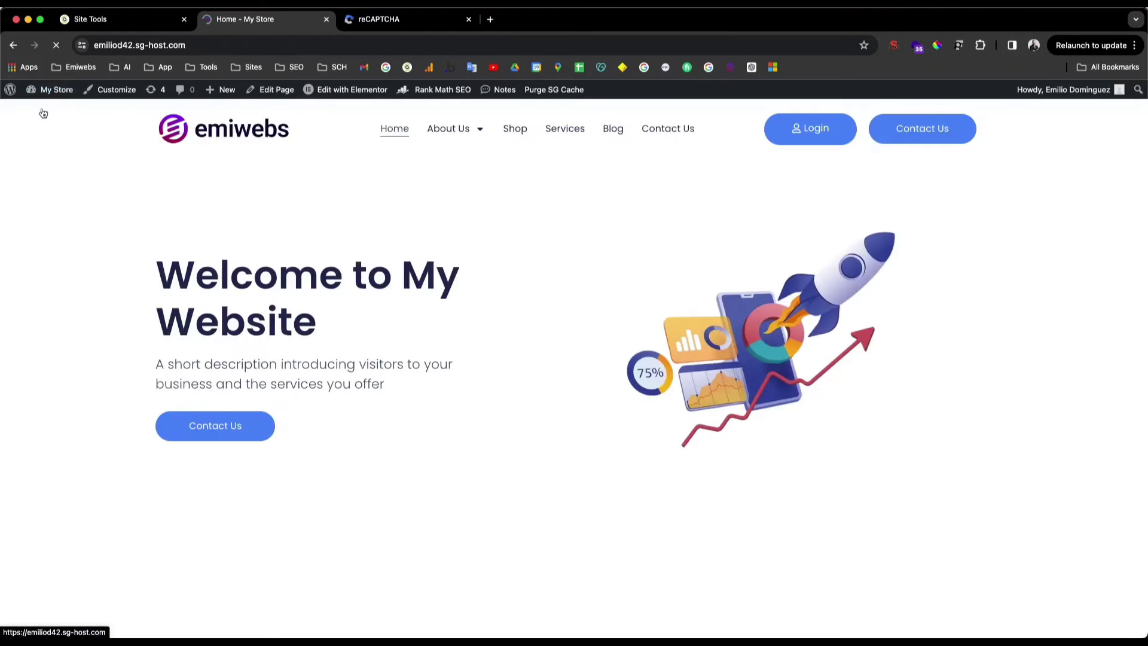
{"action": "left_click", "coordinate": [673, 131]}
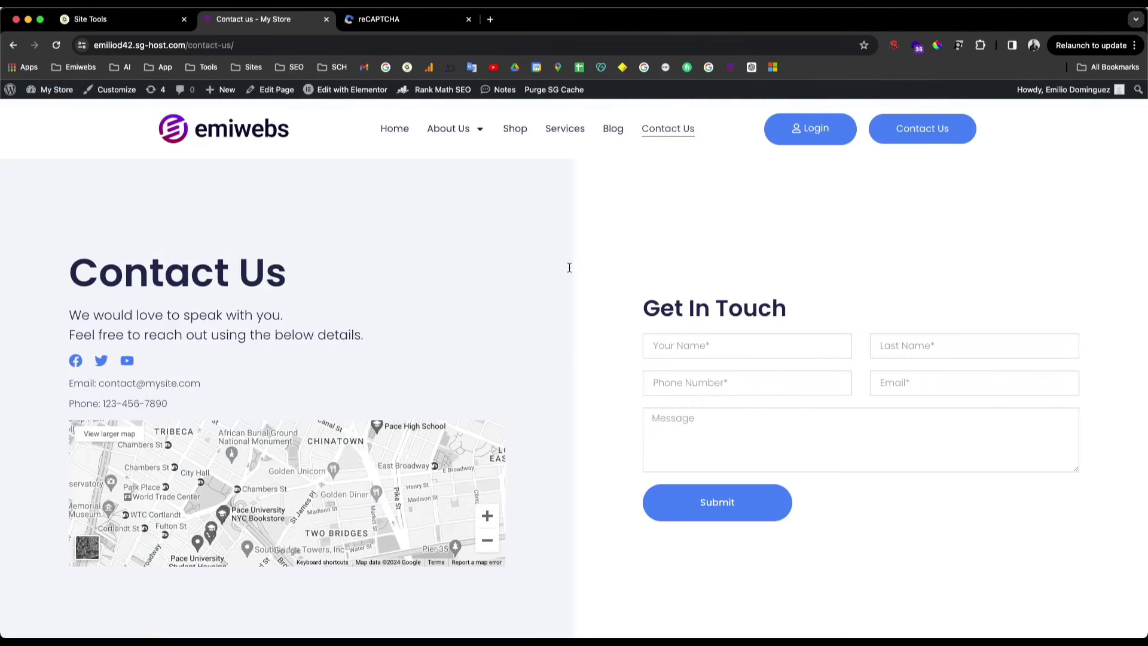
{"action": "left_click", "coordinate": [351, 96]}
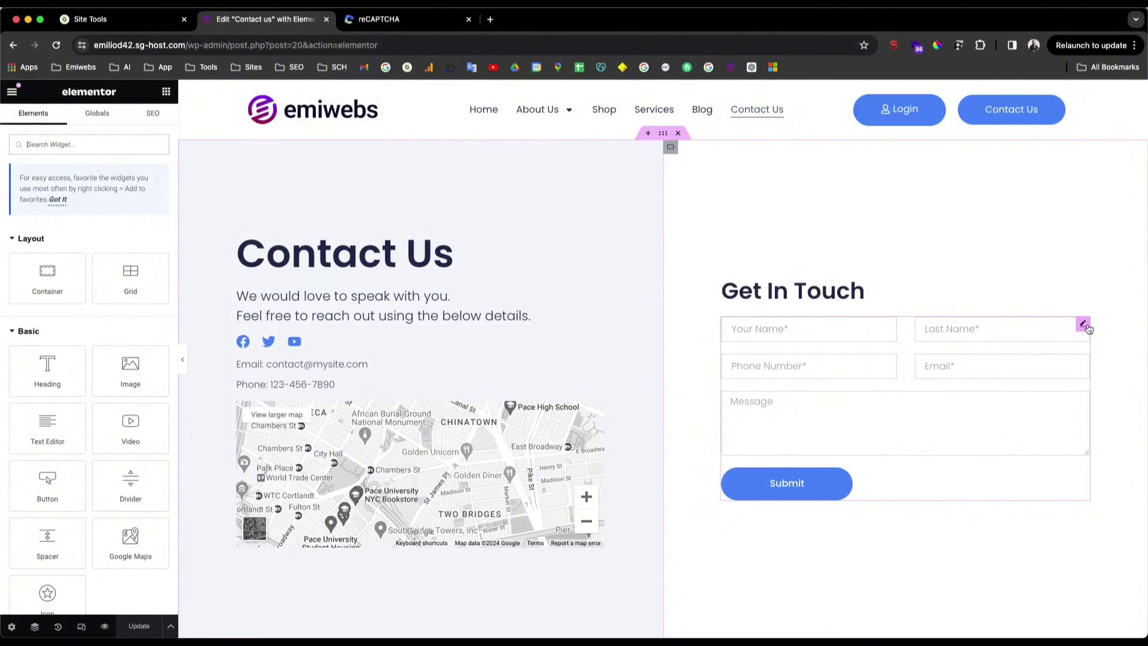
- Open the contact form's settings and get back into the page editor
{"action": "left_click", "coordinate": [1083, 325]}
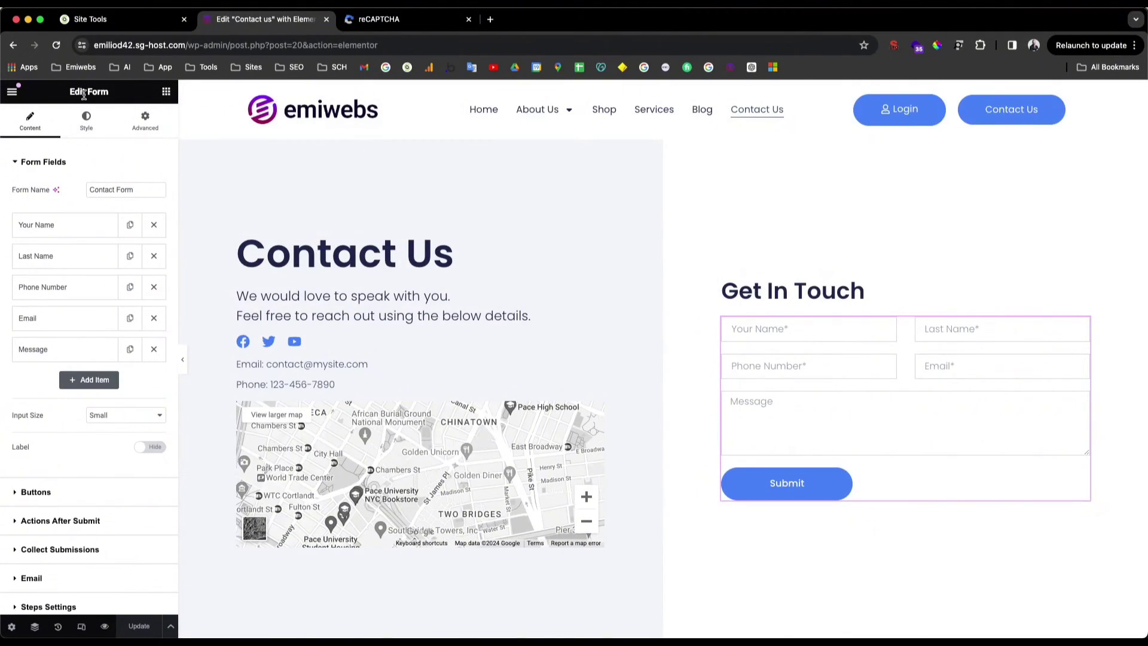
{"action": "scroll", "coordinate": [83, 96], "scroll_direction": "up", "scroll_amount": 5}
{"action": "scroll", "coordinate": [244, 123], "scroll_direction": "down", "scroll_amount": 5}
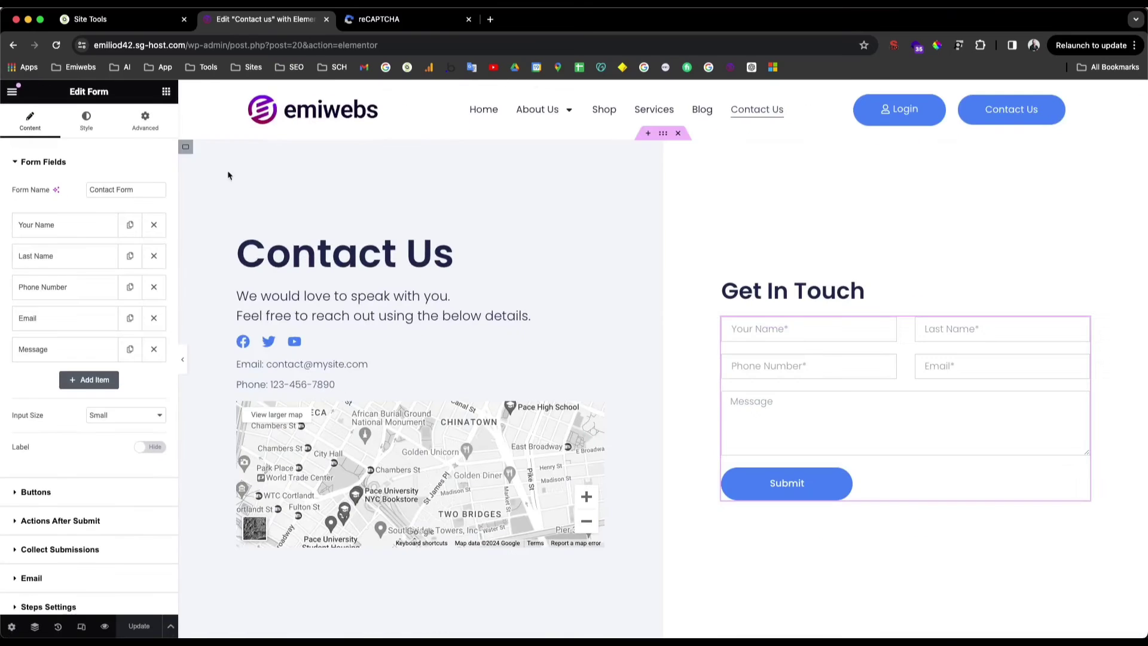
{"action": "scroll", "coordinate": [48, 205], "scroll_direction": "left", "scroll_amount": 2}
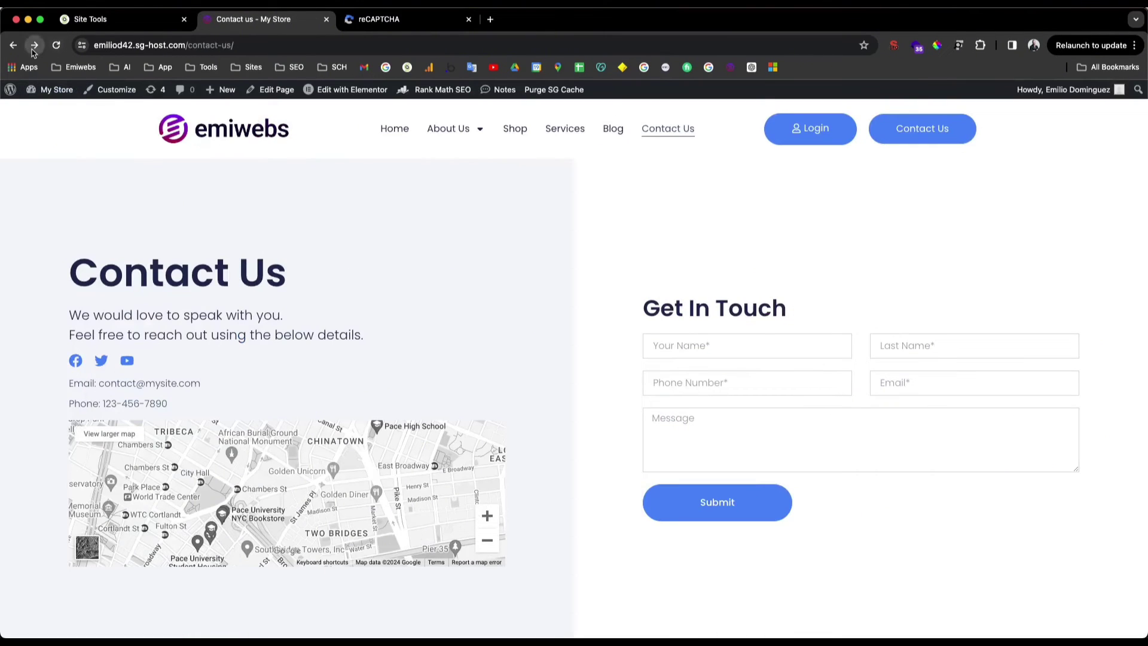
{"action": "left_click", "coordinate": [33, 52]}
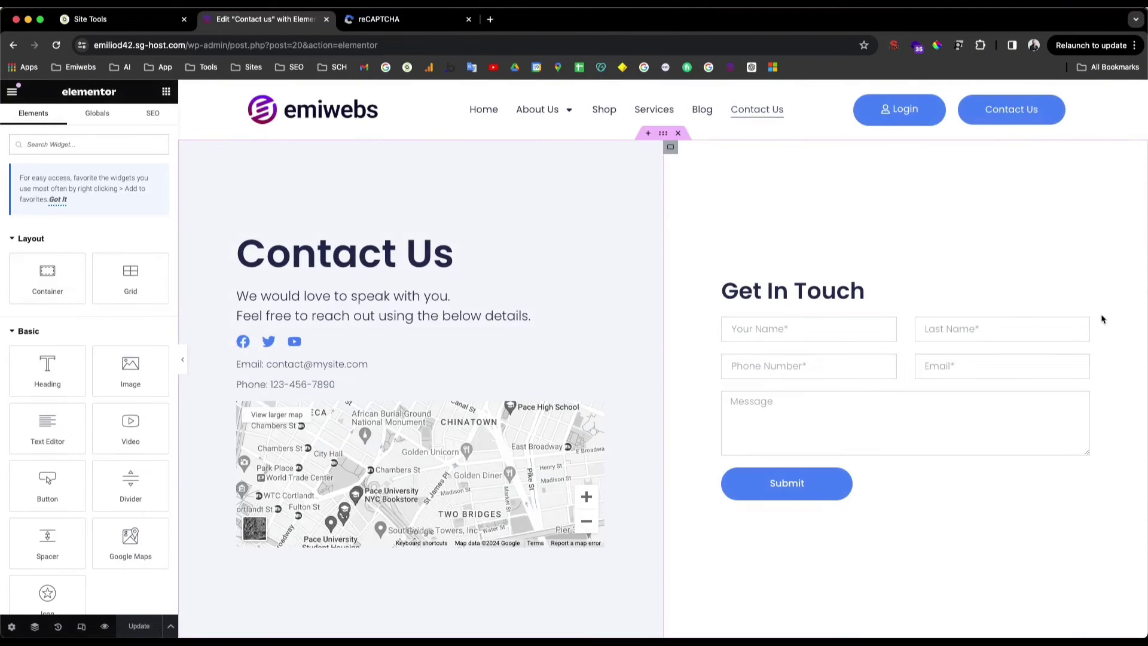
- Add a new Item #6 field to the Get In Touch form with Type set to reCAPTCHA
{"action": "left_click", "coordinate": [1084, 325]}
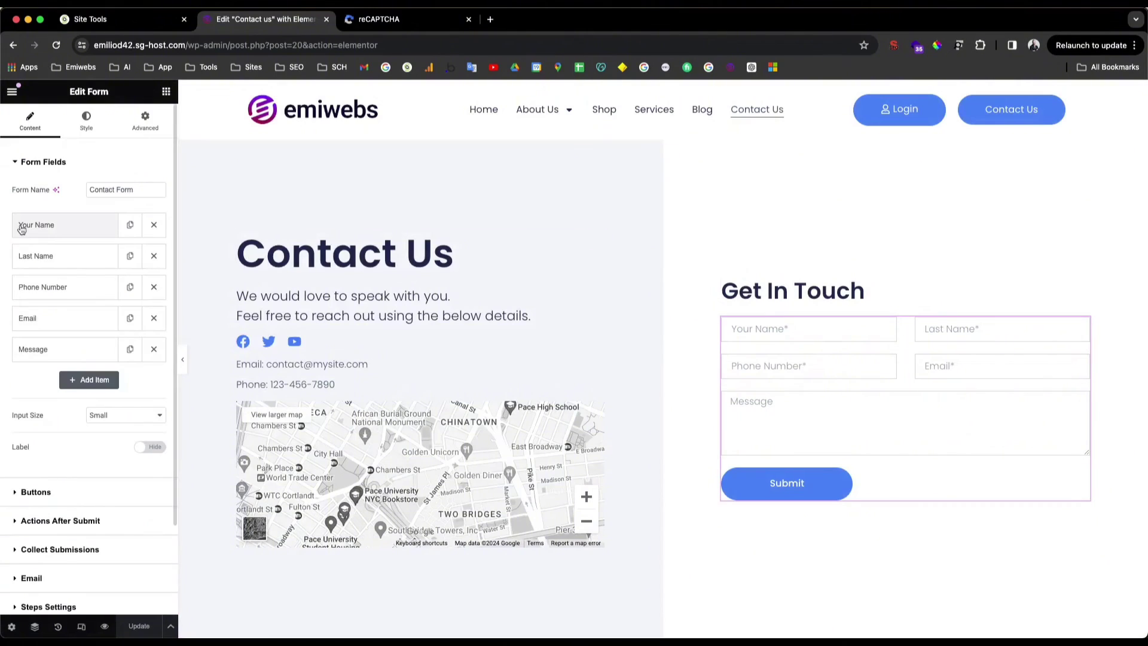
{"action": "left_click", "coordinate": [82, 382]}
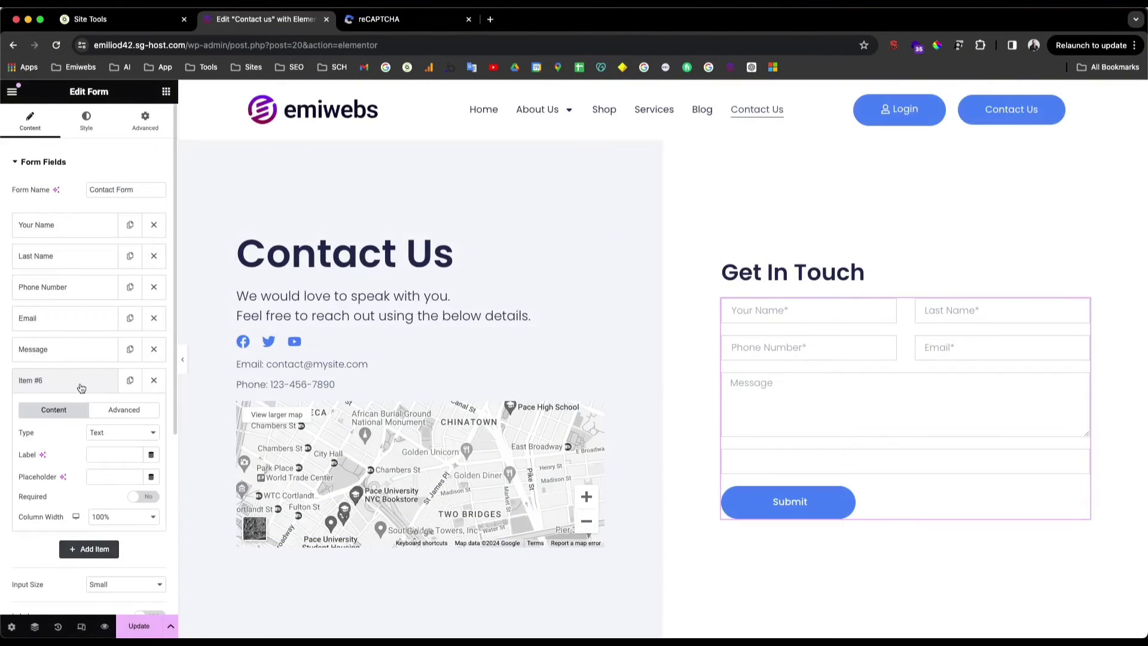
{"action": "scroll", "coordinate": [84, 371], "scroll_direction": "down", "scroll_amount": 3}
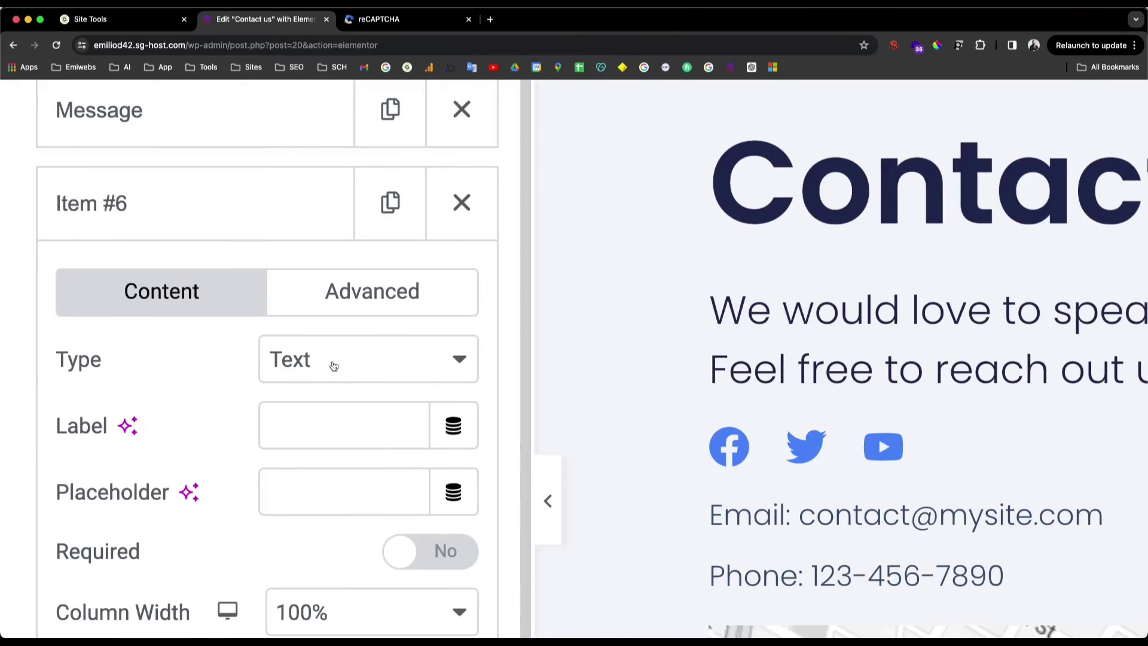
{"action": "left_click", "coordinate": [111, 315]}
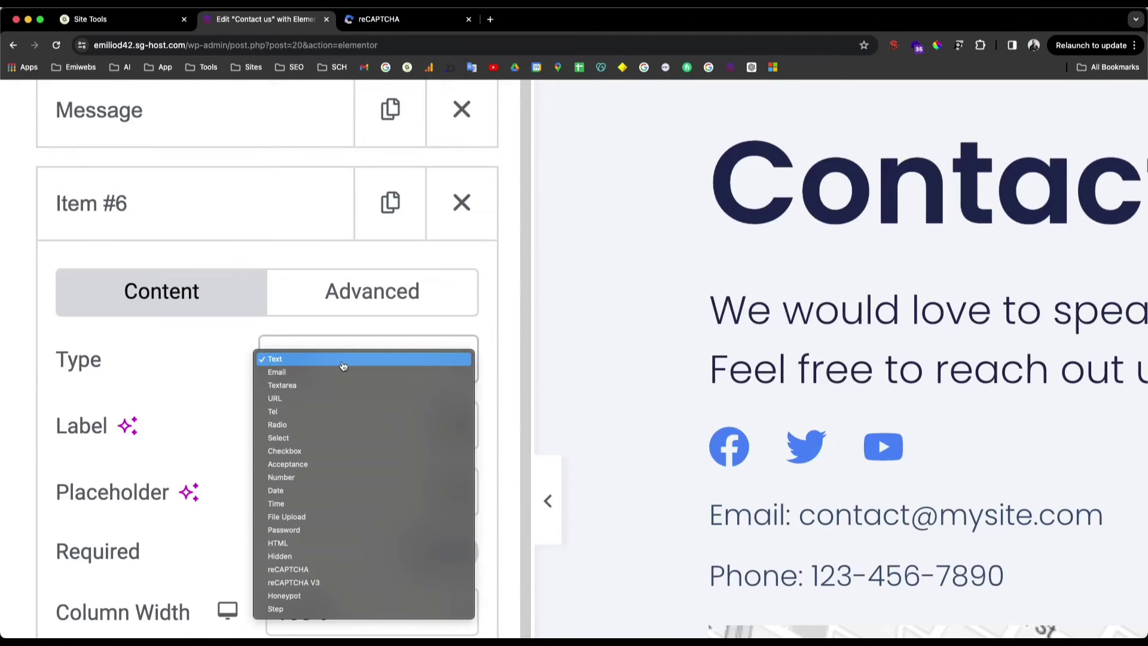
{"action": "left_click", "coordinate": [319, 570]}
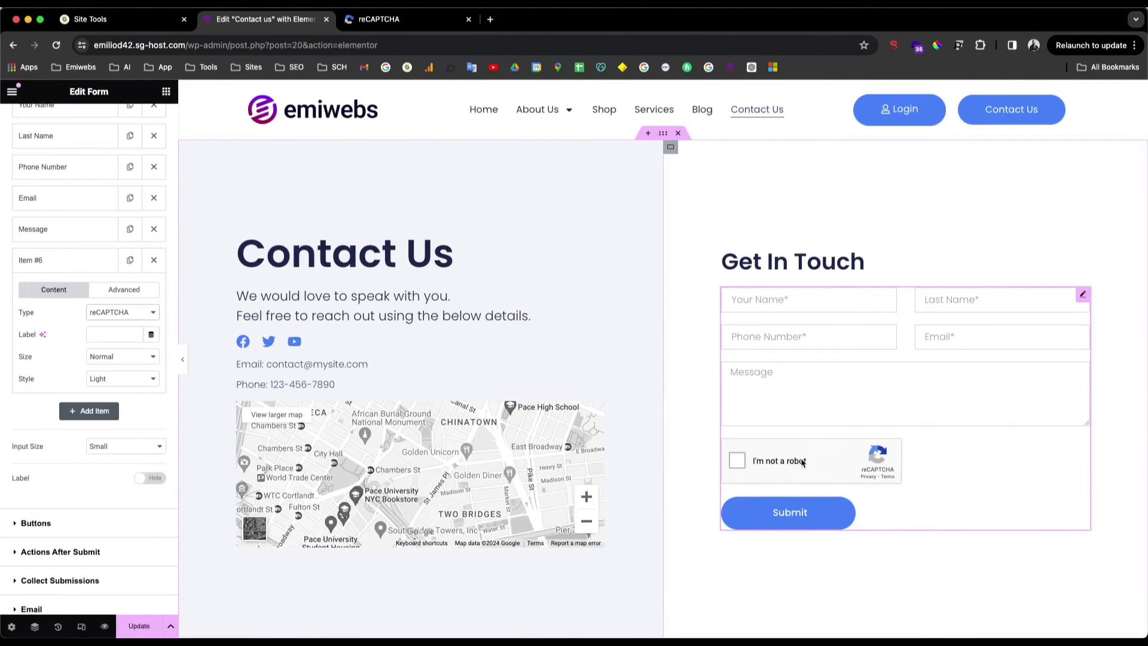
- Try the Compact size for the reCAPTCHA field, then return it to Normal
{"action": "left_click", "coordinate": [108, 337]}
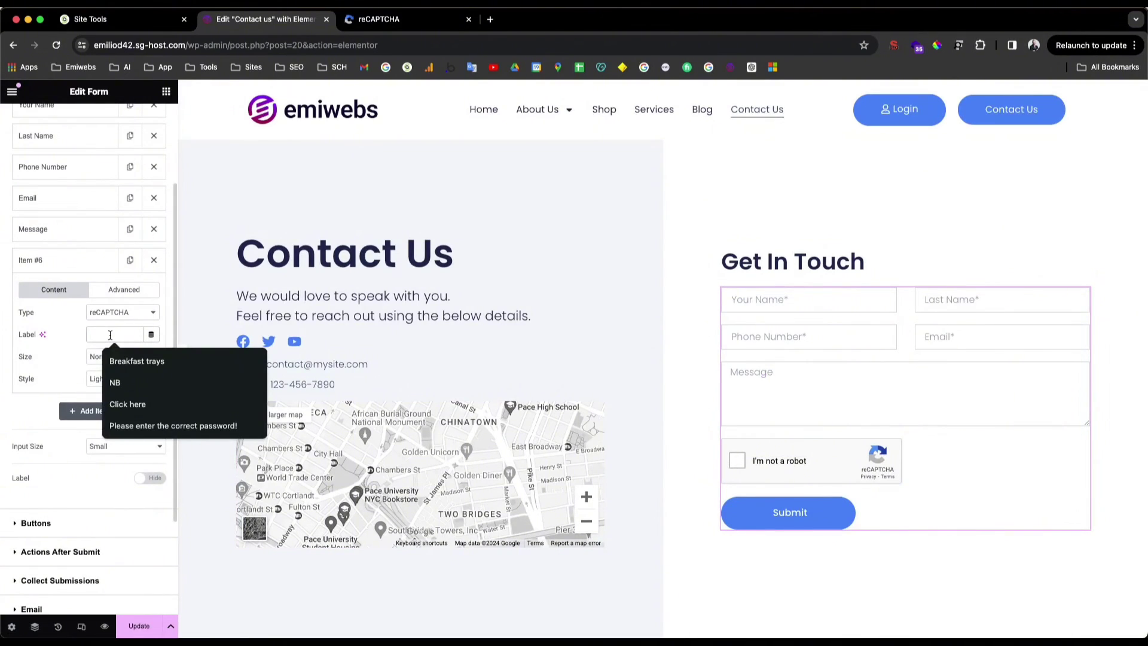
{"action": "left_click", "coordinate": [50, 346]}
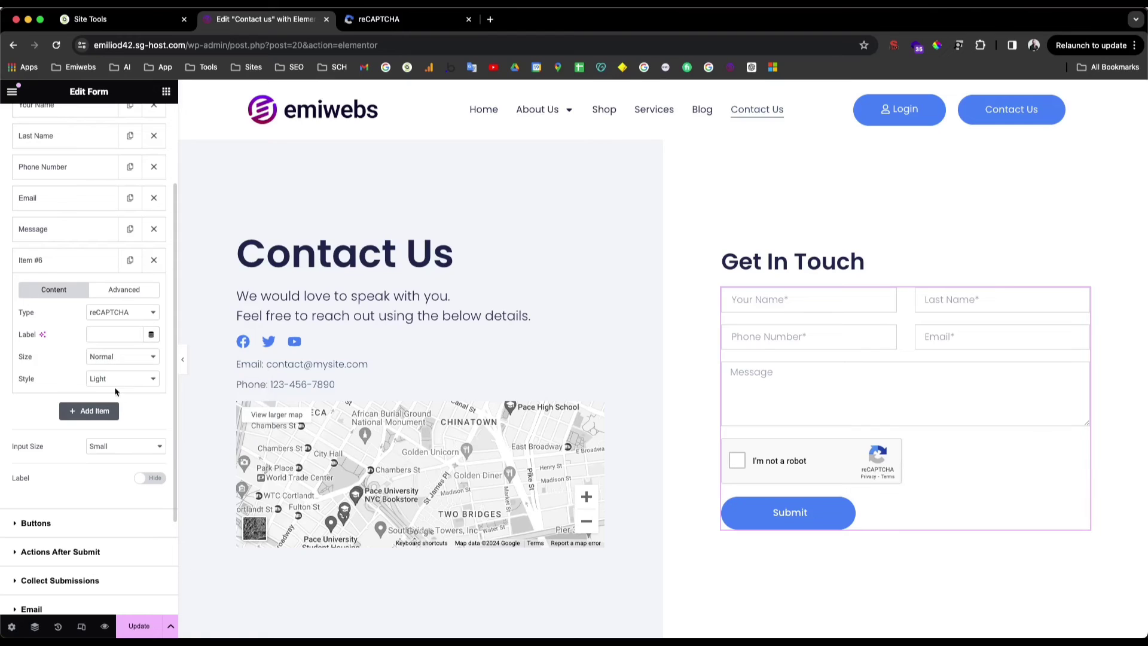
{"action": "left_click", "coordinate": [121, 357]}
{"action": "left_click", "coordinate": [111, 369]}
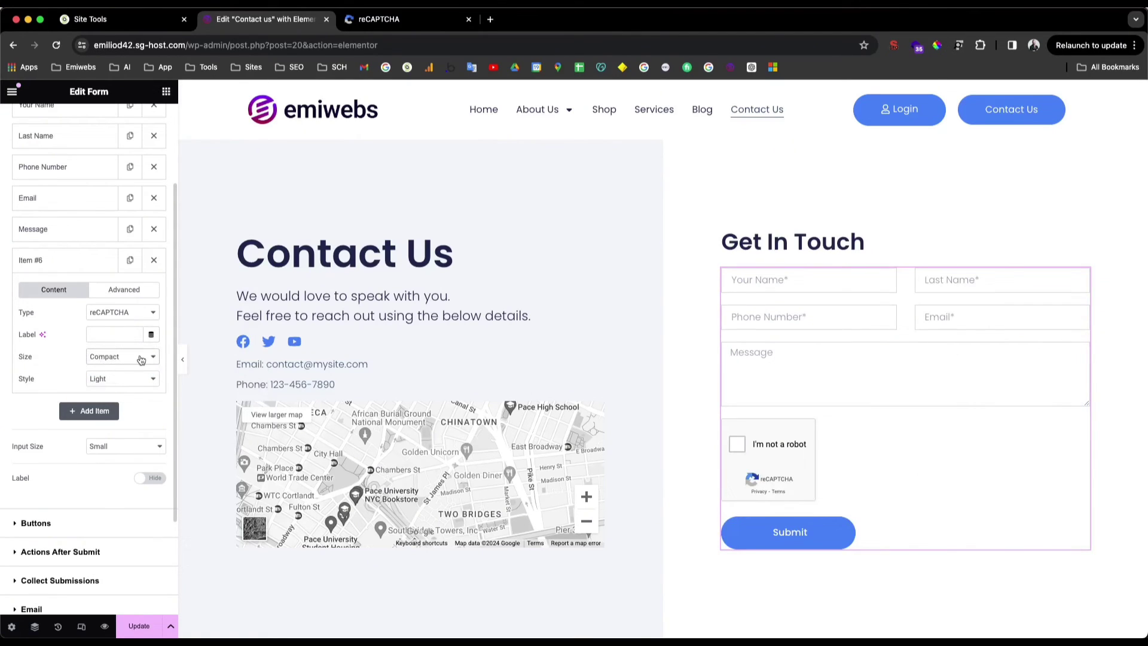
{"action": "left_click", "coordinate": [140, 359]}
{"action": "left_click", "coordinate": [142, 346]}
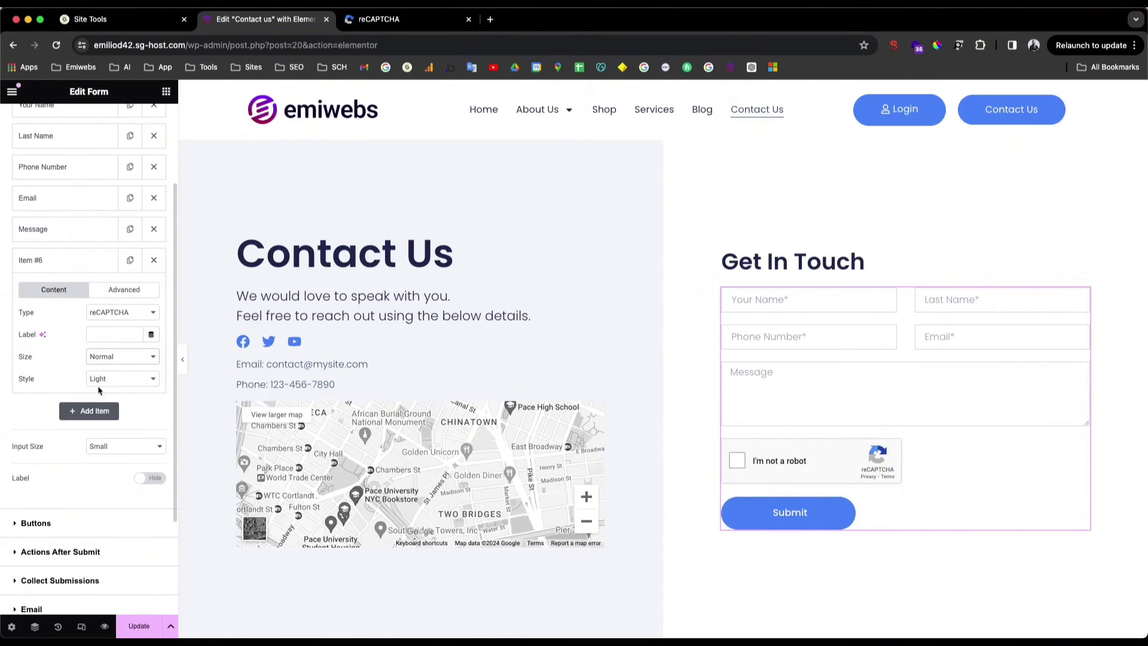
- Try the Dark reCAPTCHA style, revert it to Light, and save the page with Update
{"action": "left_click", "coordinate": [126, 380]}
{"action": "left_click", "coordinate": [125, 392]}
{"action": "left_click", "coordinate": [125, 373]}
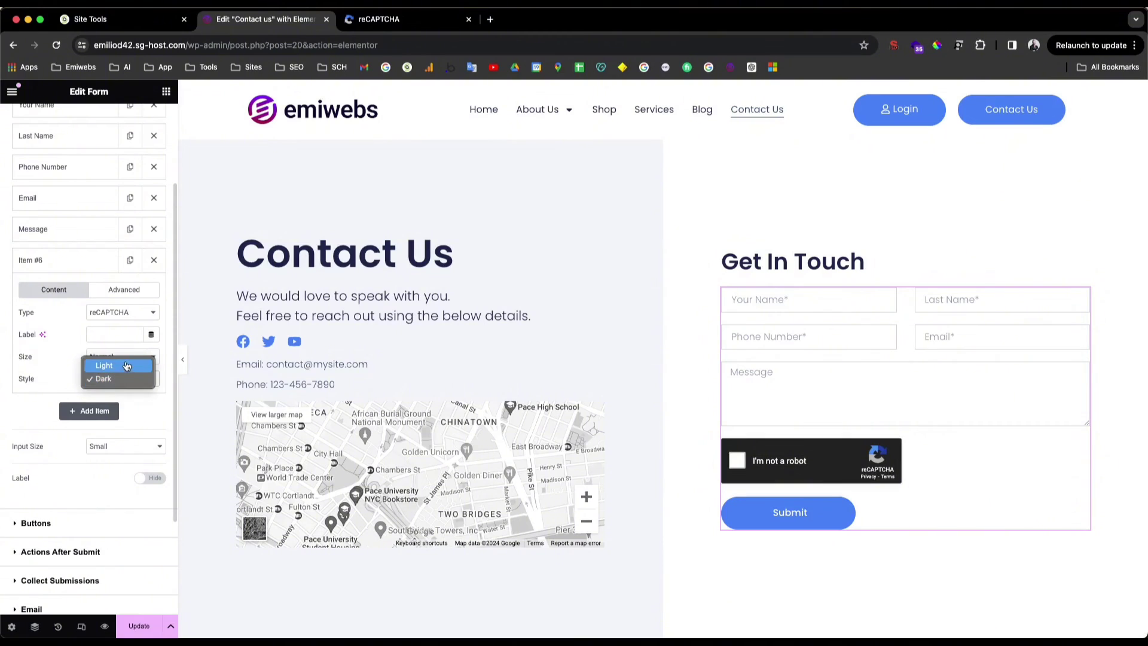
{"action": "left_click", "coordinate": [127, 366]}
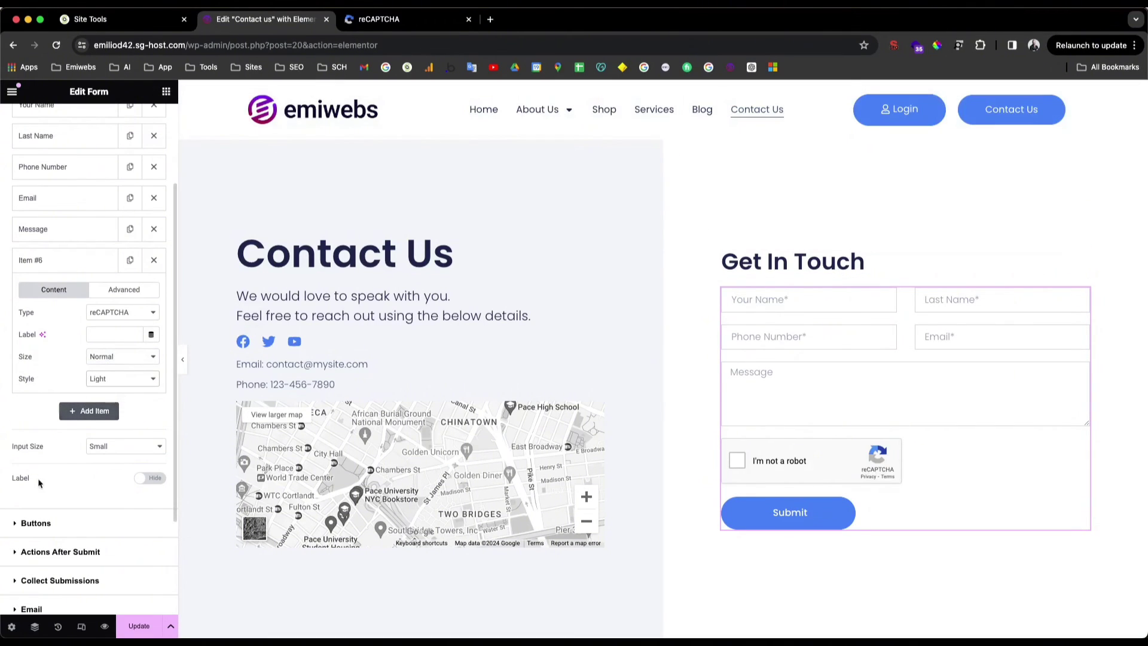
{"action": "left_click", "coordinate": [141, 626]}
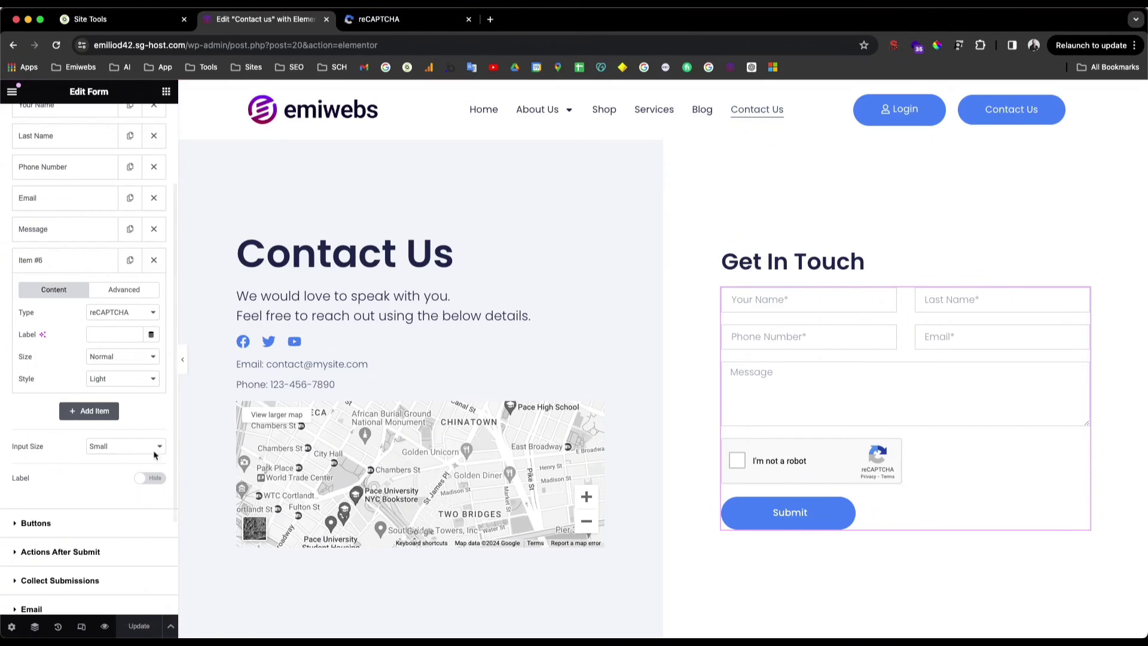
- Hide the editor panel to preview the Contact Us form with its reCAPTCHA checkbox above Submit
{"action": "left_click", "coordinate": [186, 358]}
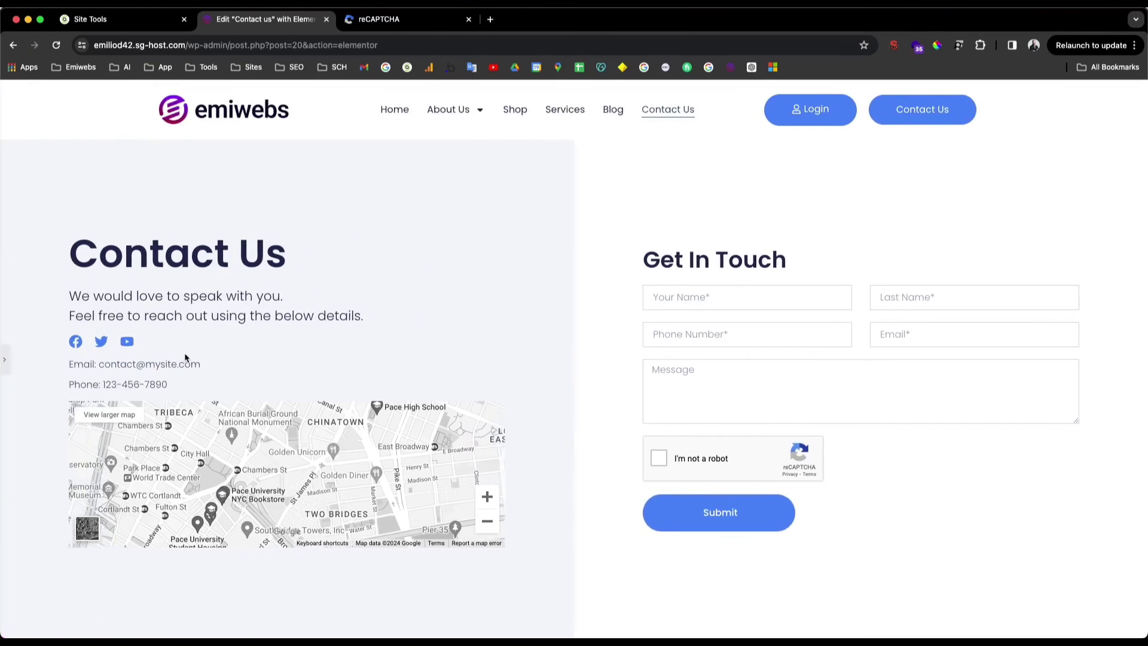